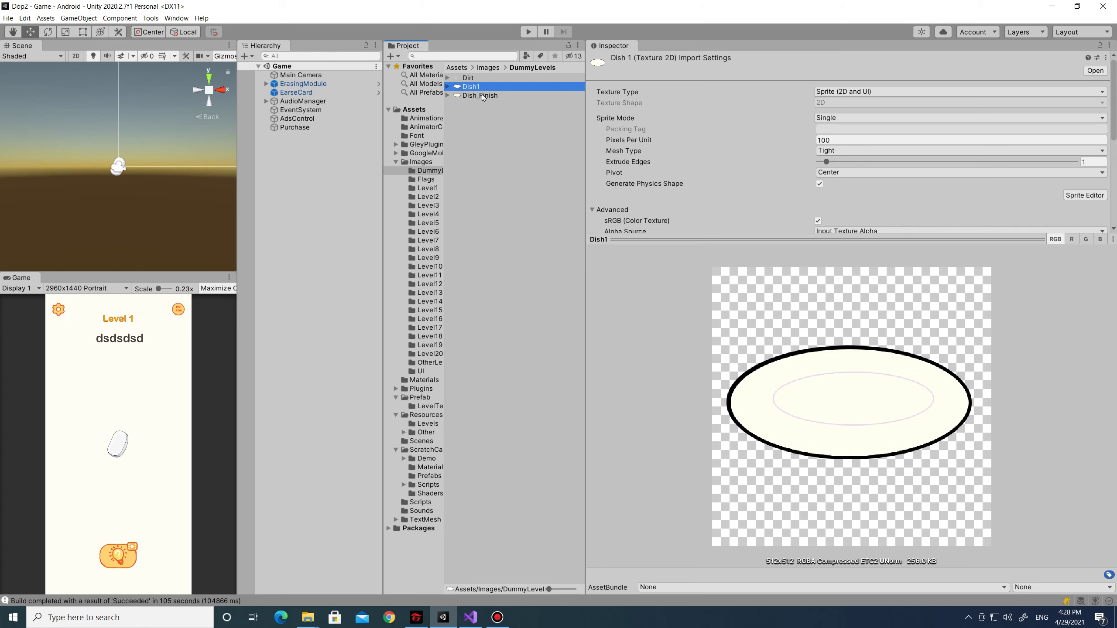
Add the LevelTemplate prefab from the Prefab folder to the Game scene and expand its children
{"action": "left_click", "coordinate": [480, 96]}
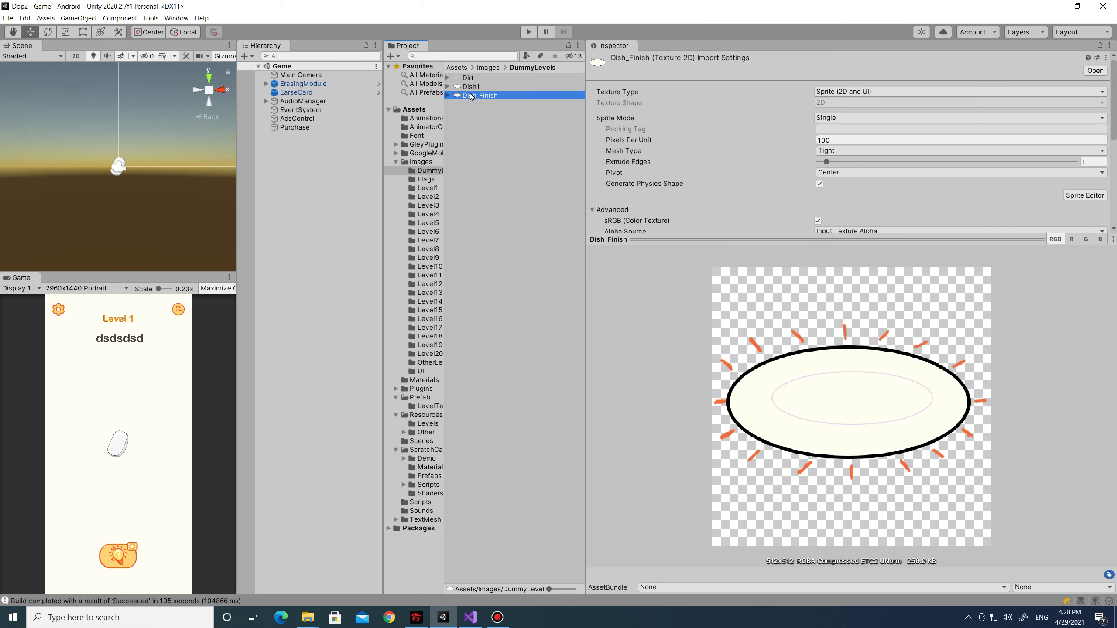
{"action": "left_click", "coordinate": [430, 406]}
{"action": "left_click_drag", "start_coordinate": [484, 80], "coordinate": [335, 239]}
{"action": "key", "text": "Right"}
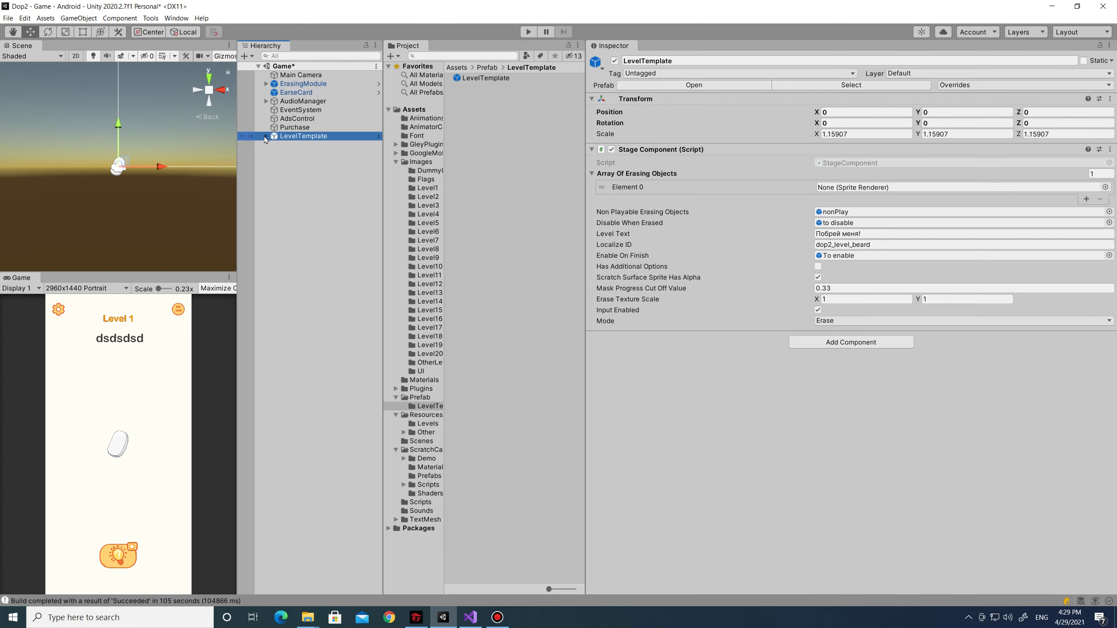
Create an empty child object named Dish under the to disable object of LevelTemplate
{"action": "left_click", "coordinate": [294, 155]}
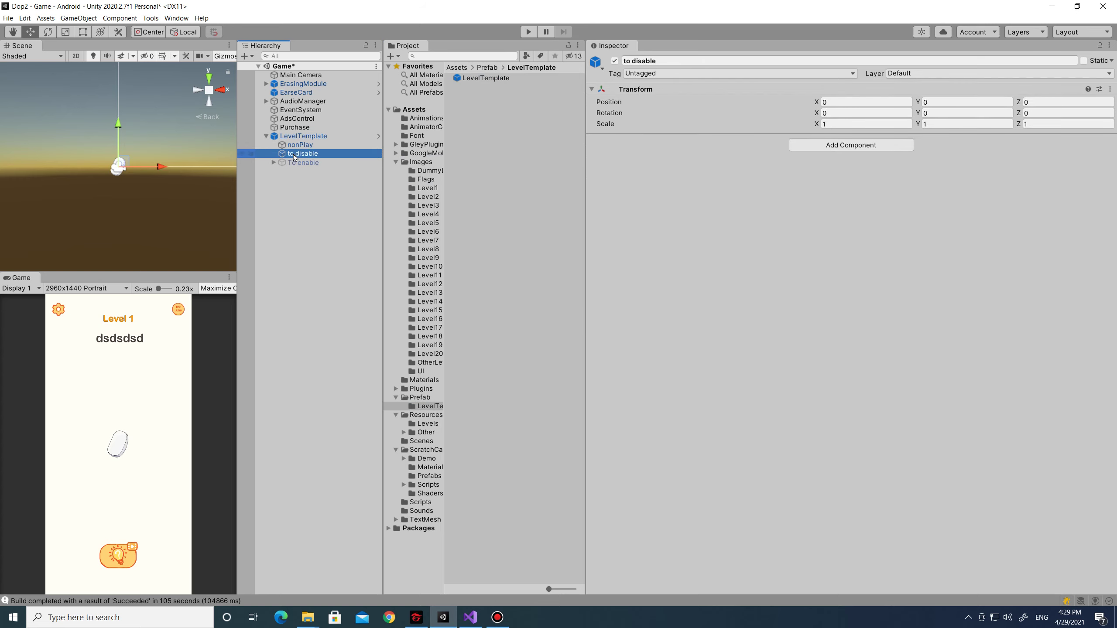
{"action": "right_click", "coordinate": [293, 155]}
{"action": "left_click", "coordinate": [352, 282]}
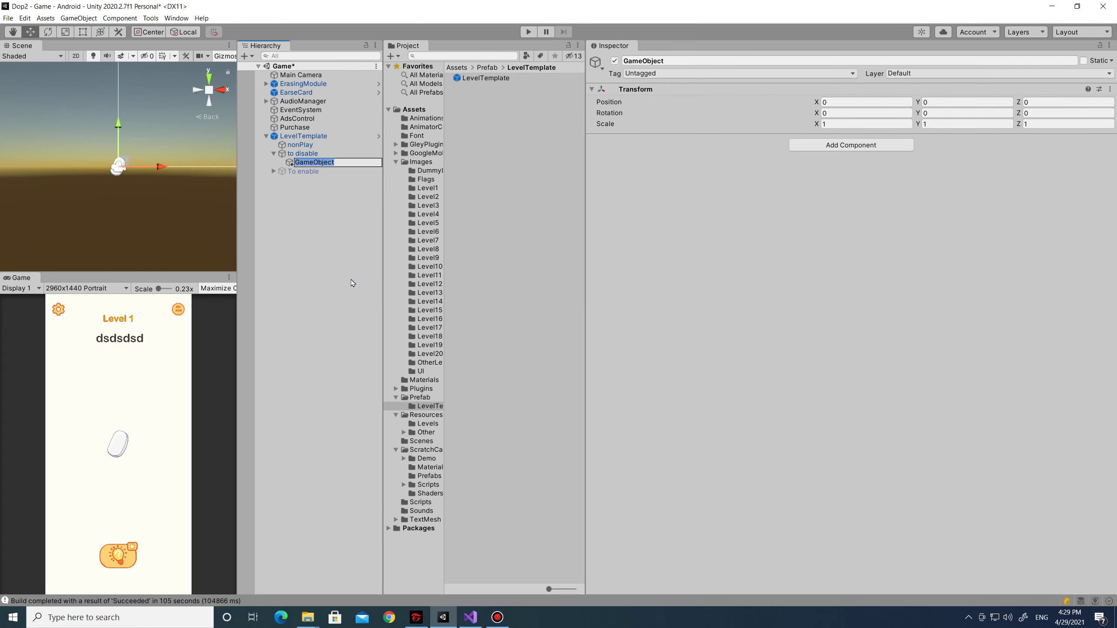
{"action": "type", "text": "Dish"}
{"action": "key", "text": "Return"}
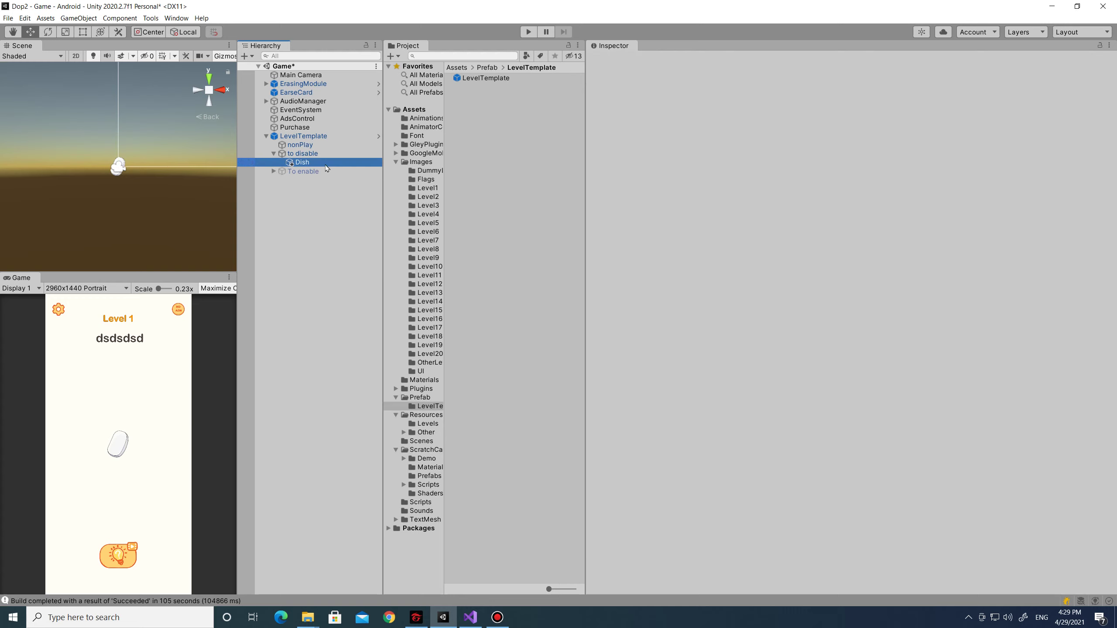
Add a Sprite Renderer component to Dish and assign it the Dish1 sprite from the DummyLevels folder
{"action": "left_click", "coordinate": [851, 145]}
{"action": "key", "text": "BackSpace"}
{"action": "key", "text": "BackSpace"}
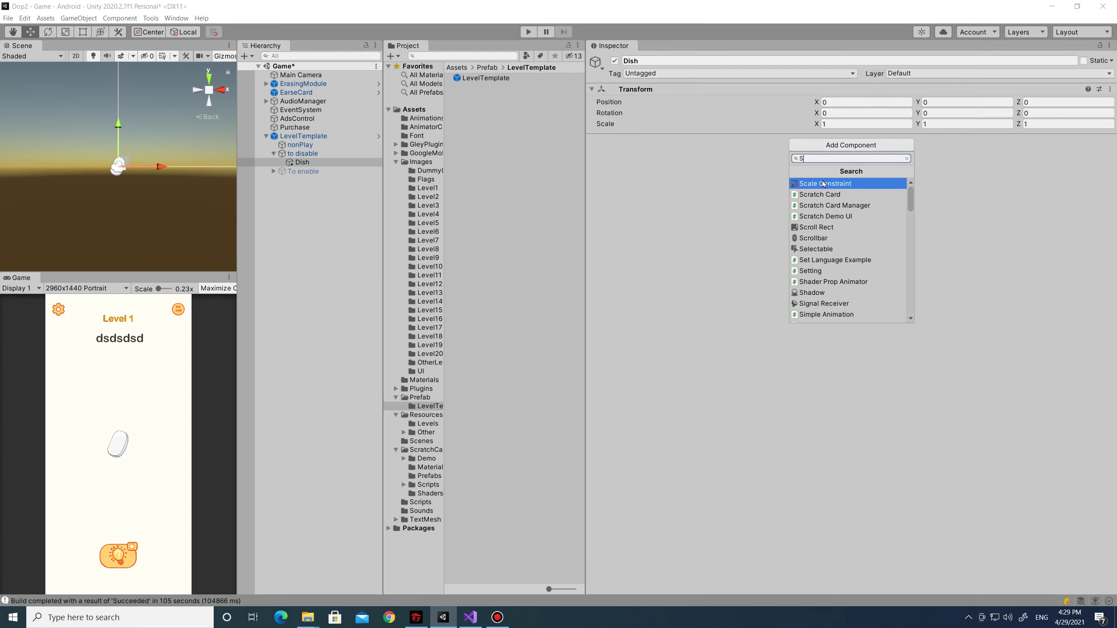
{"action": "type", "text": "pr"}
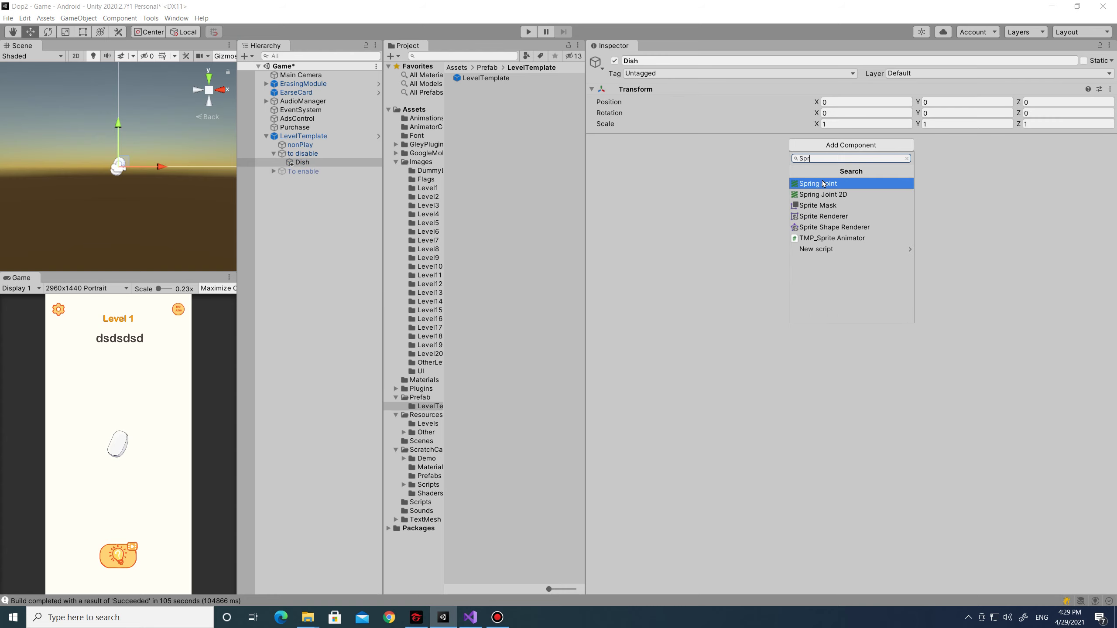
{"action": "left_click", "coordinate": [865, 216]}
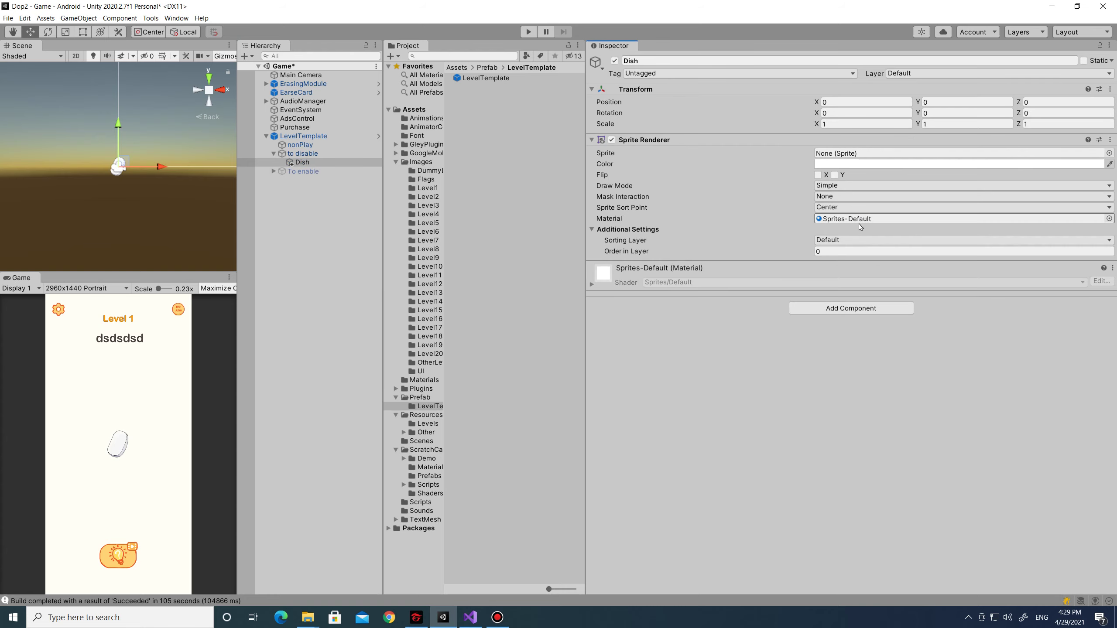
{"action": "left_click", "coordinate": [423, 170]}
{"action": "left_click_drag", "start_coordinate": [471, 87], "coordinate": [852, 158]}
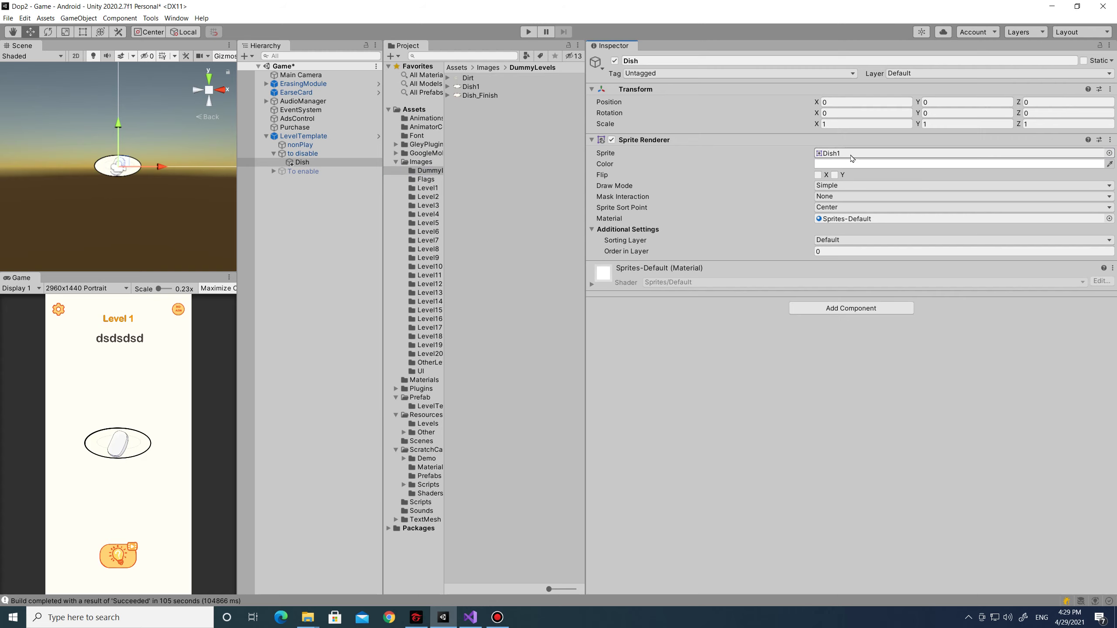
Duplicate the Dish object and assign the Dirt sprite to the copy
{"action": "right_click", "coordinate": [327, 161]}
{"action": "left_click", "coordinate": [358, 222]}
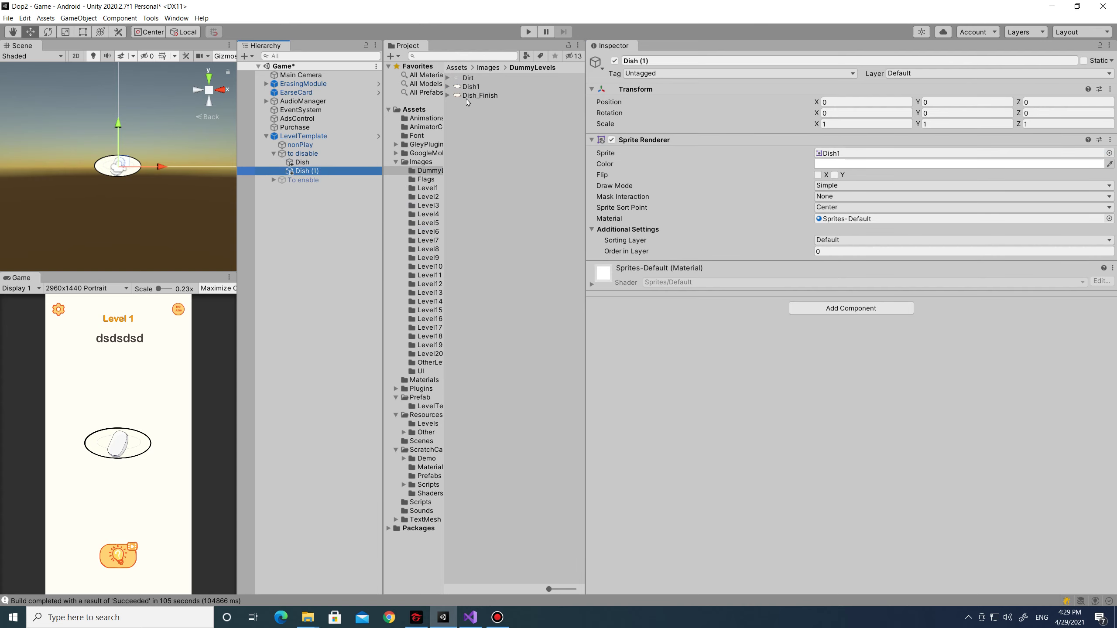
{"action": "left_click_drag", "start_coordinate": [470, 86], "coordinate": [826, 158]}
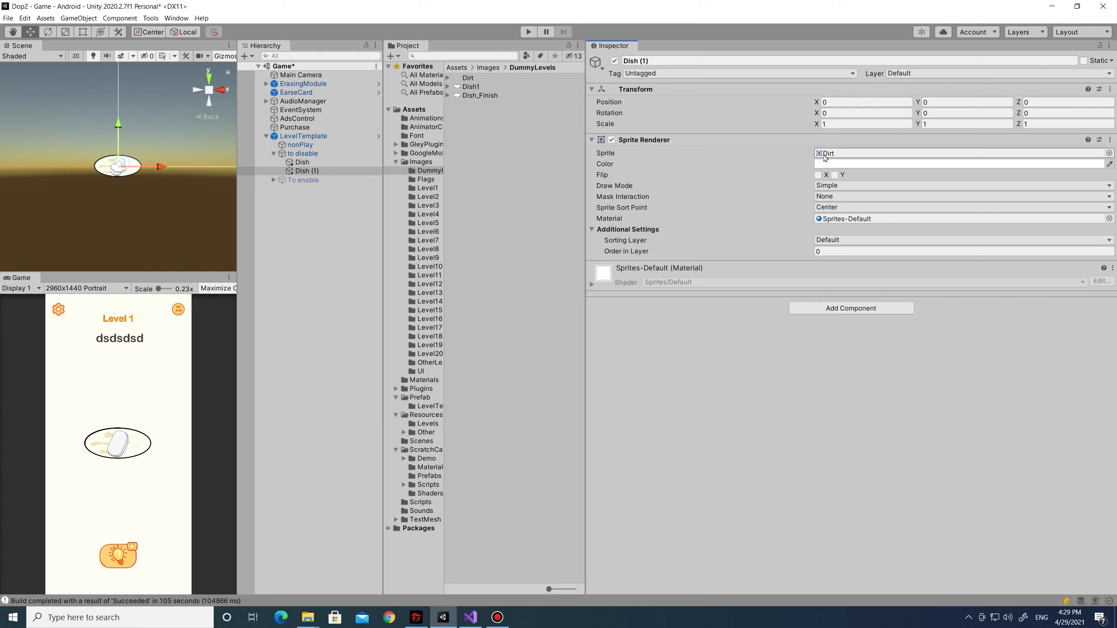
Duplicate the object with the Dirt sprite and assign the Dish_Finish sprite to the new copy
{"action": "left_click", "coordinate": [273, 180]}
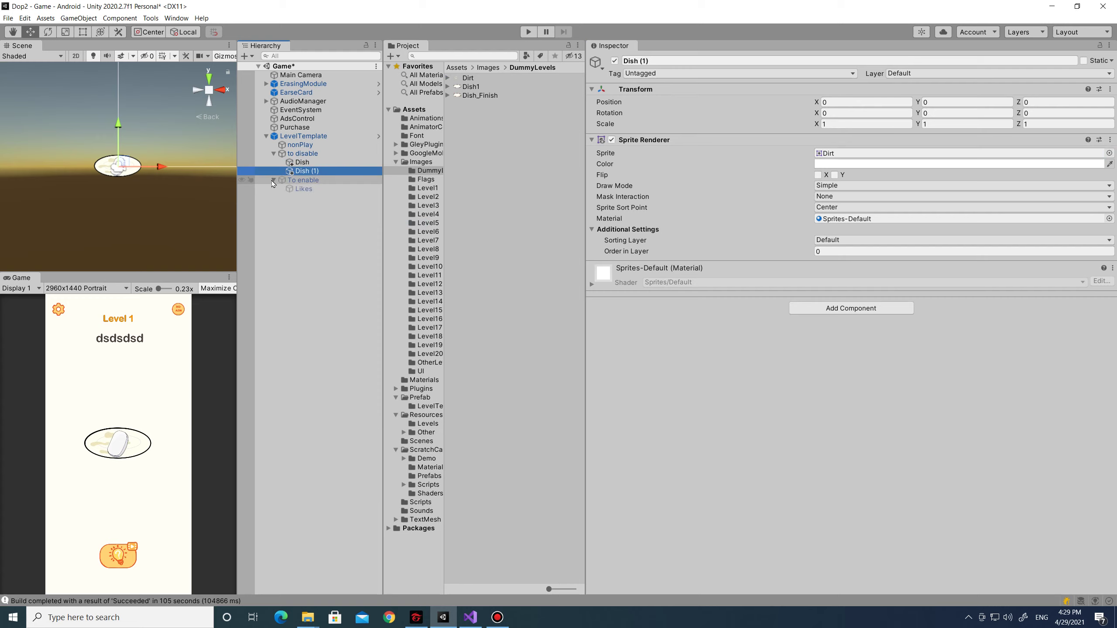
{"action": "left_click", "coordinate": [301, 180]}
{"action": "left_click", "coordinate": [309, 171]}
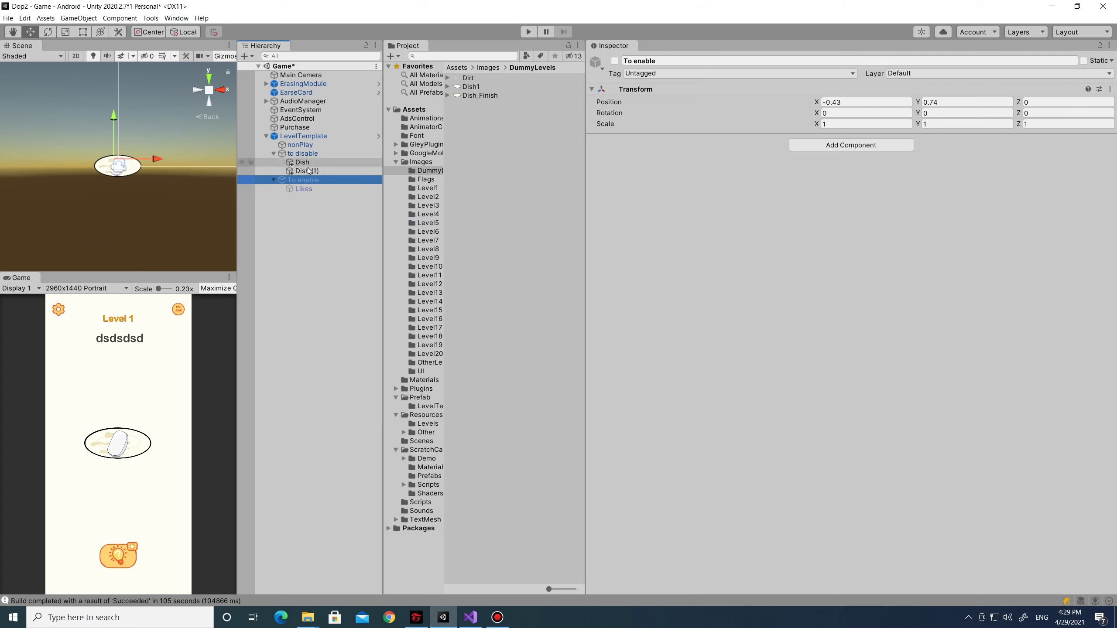
{"action": "right_click", "coordinate": [309, 172]}
{"action": "left_click", "coordinate": [337, 228]}
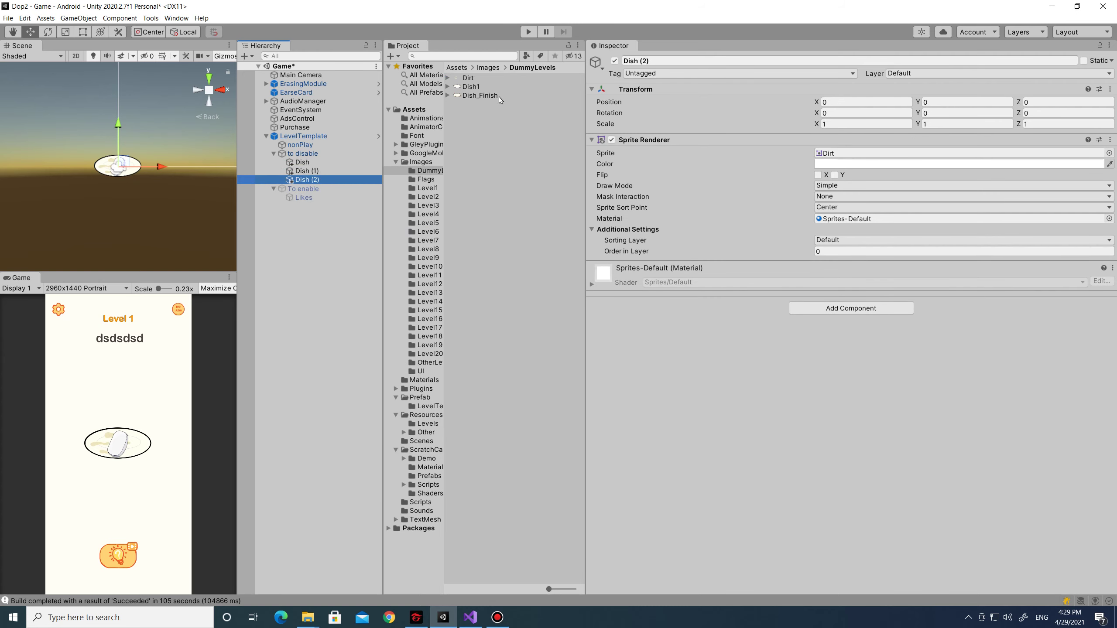
{"action": "left_click_drag", "start_coordinate": [480, 98], "coordinate": [828, 158]}
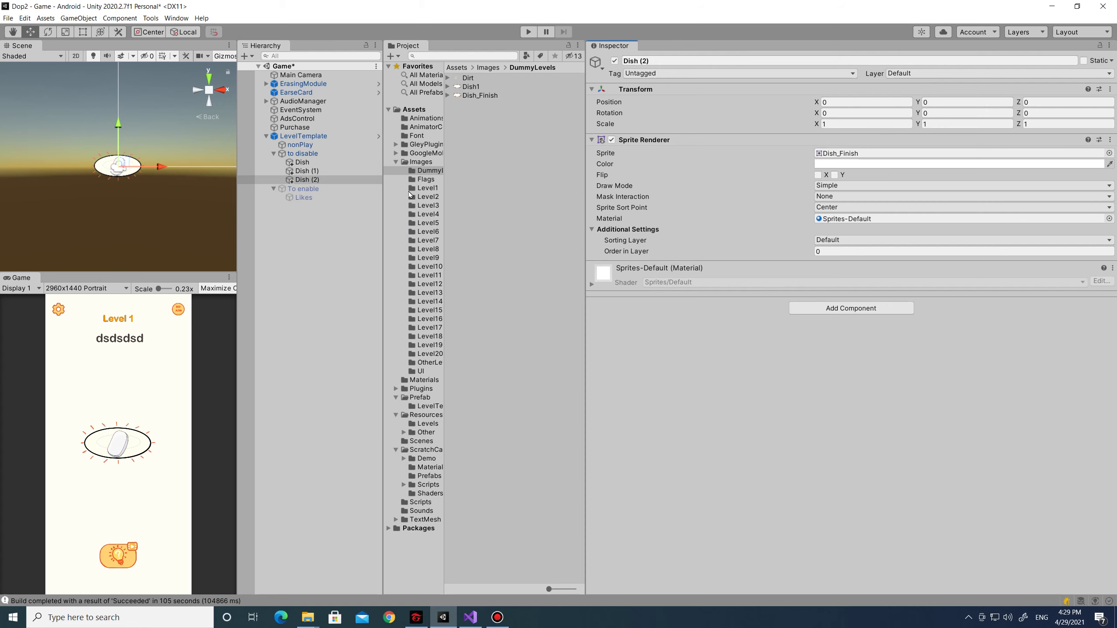
{"action": "left_click_drag", "start_coordinate": [307, 179], "coordinate": [308, 196]}
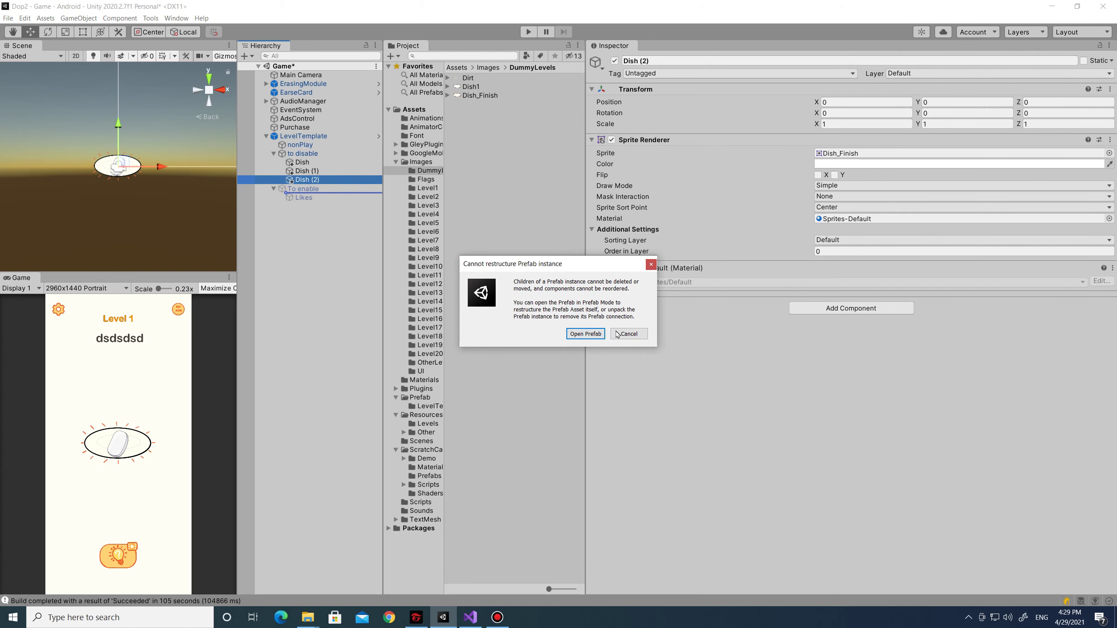
{"action": "left_click", "coordinate": [629, 334]}
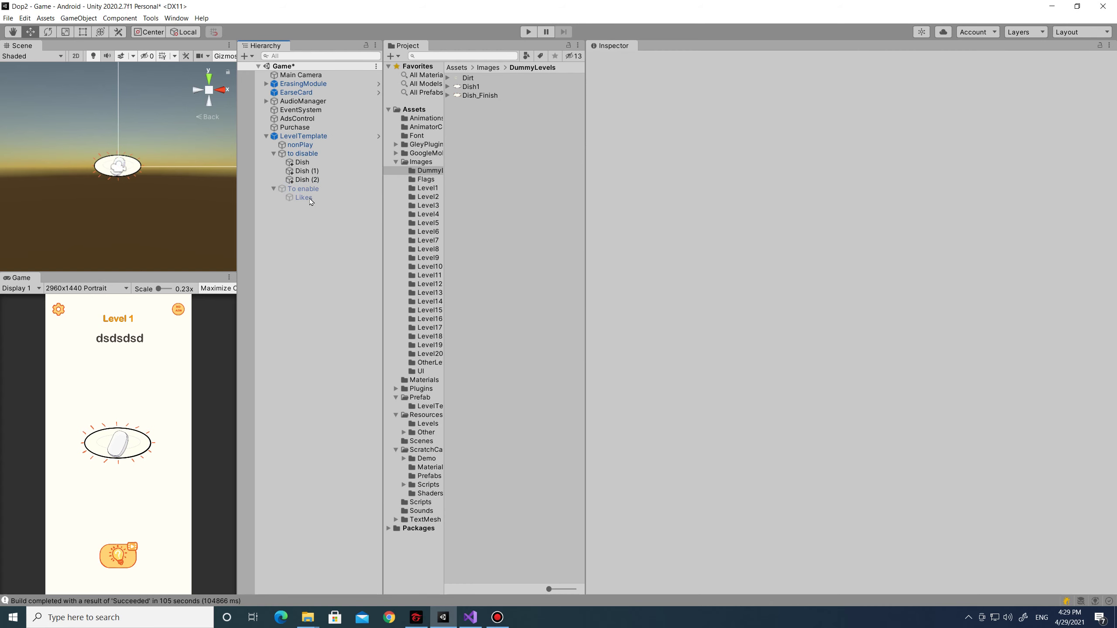
Rename the LevelTemplate instance in the scene as MyLevel
{"action": "left_click", "coordinate": [308, 136]}
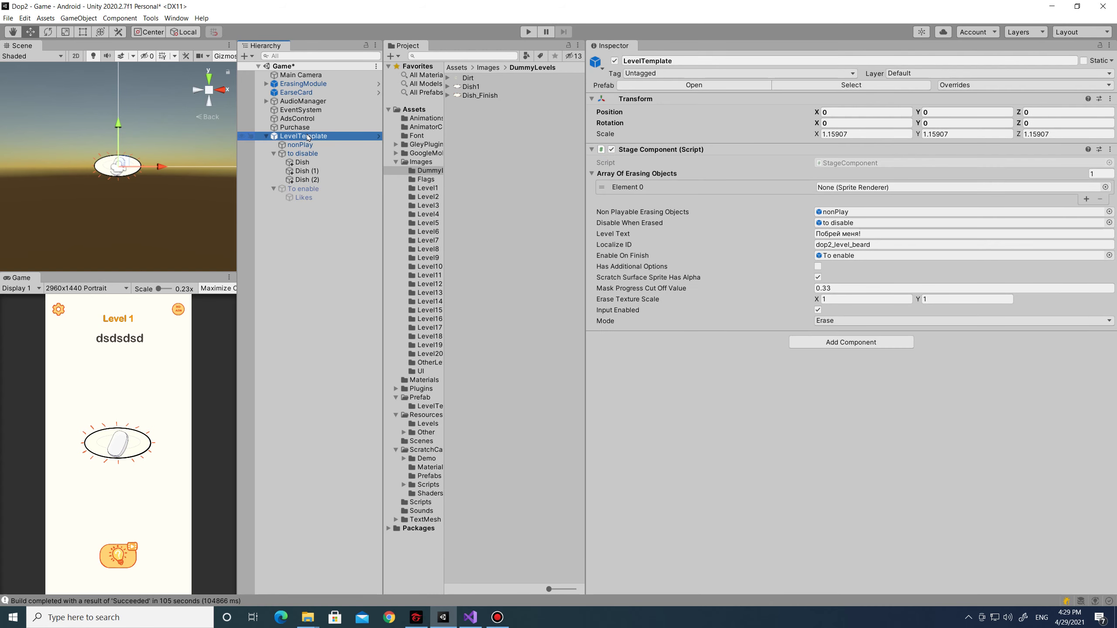
{"action": "right_click", "coordinate": [308, 137]}
{"action": "left_click", "coordinate": [344, 187]}
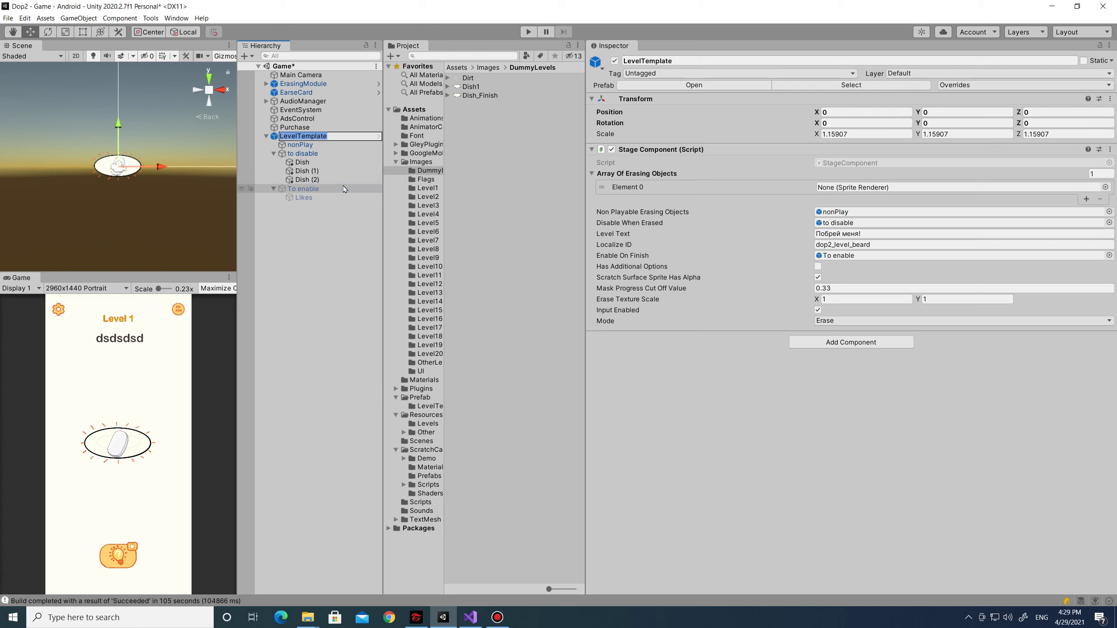
{"action": "type", "text": "MyLevel"}
{"action": "left_click", "coordinate": [314, 294]}
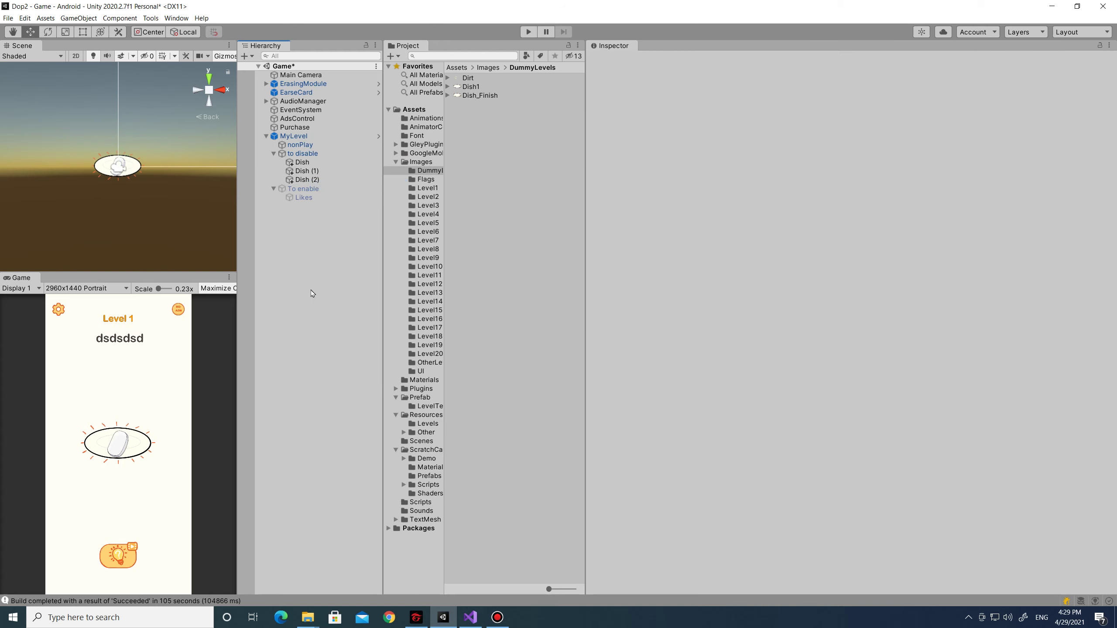
Save MyLevel as a new original prefab in the Resources/Levels folder
{"action": "left_click", "coordinate": [302, 140]}
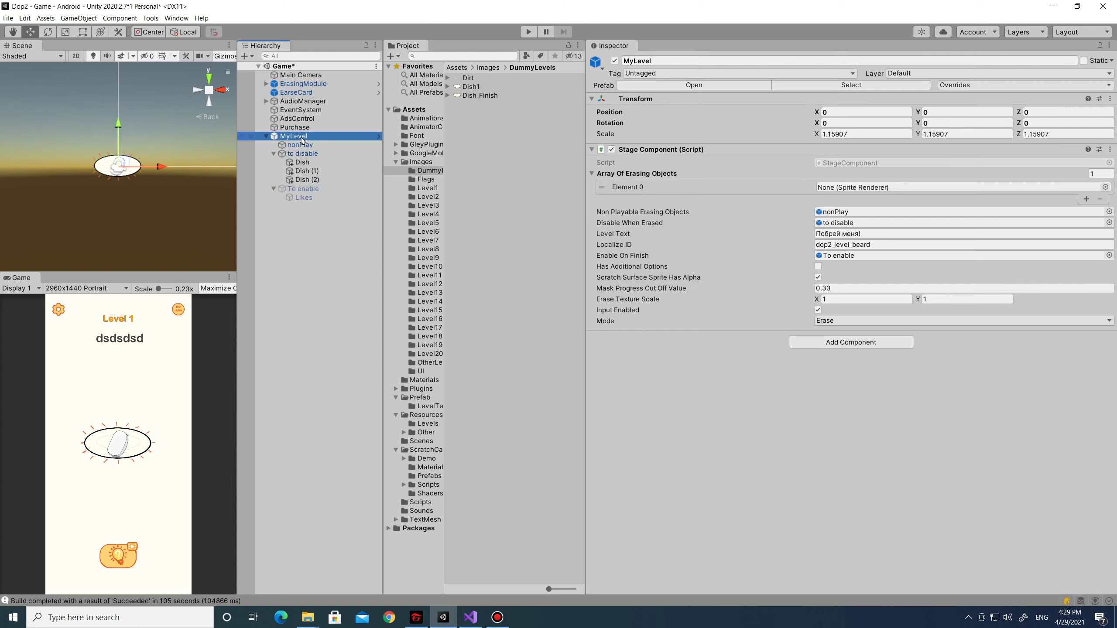
{"action": "left_click", "coordinate": [432, 424]}
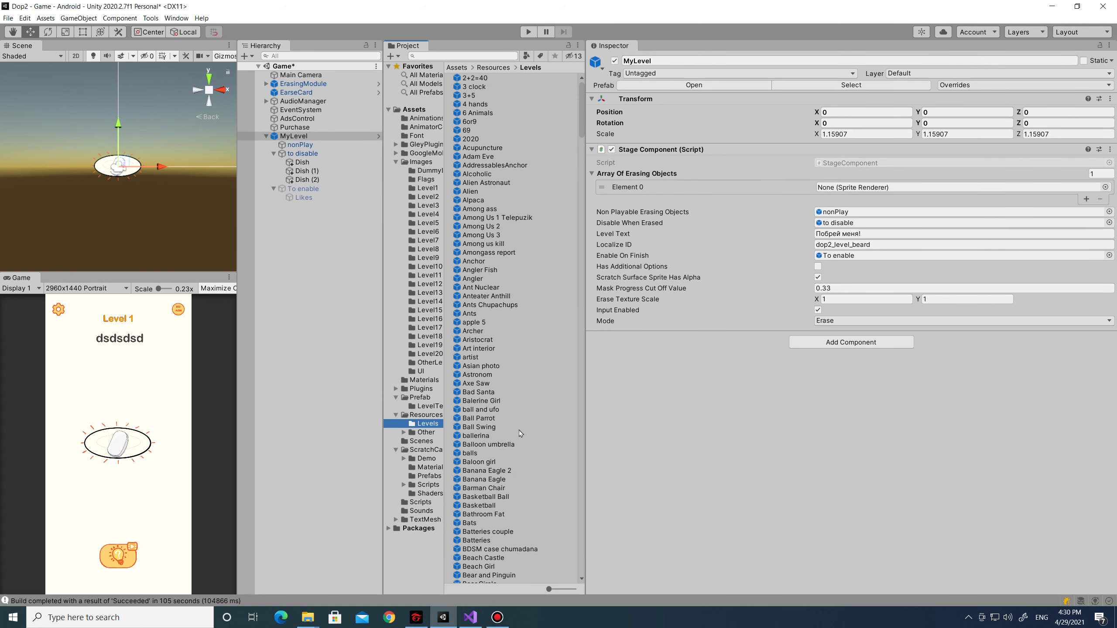
{"action": "left_click", "coordinate": [405, 433]}
{"action": "left_click_drag", "start_coordinate": [299, 140], "coordinate": [432, 426]}
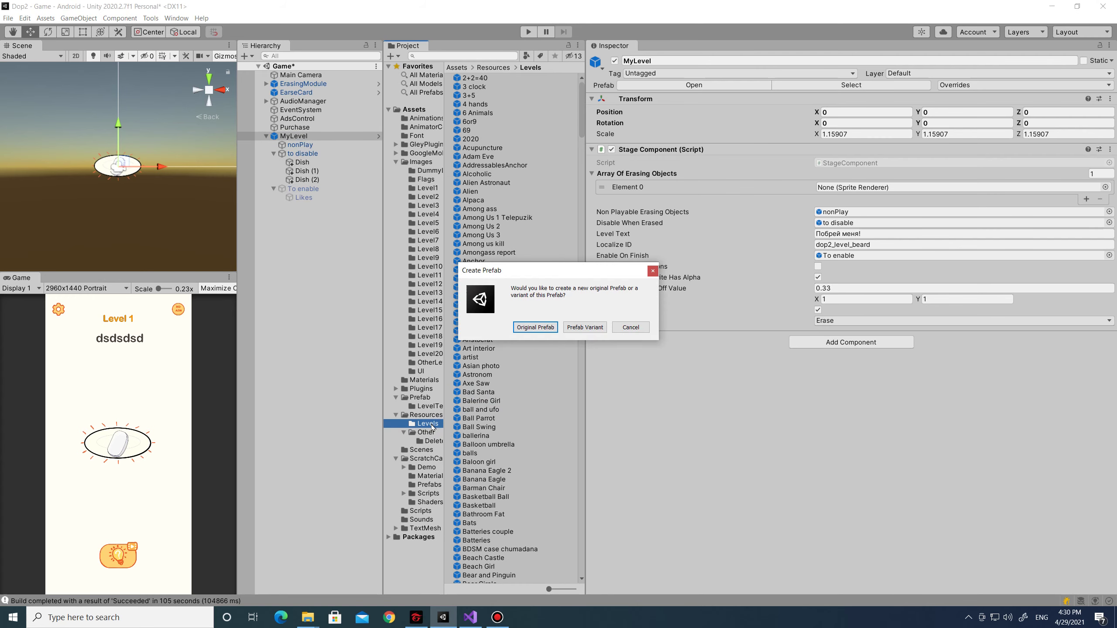
{"action": "left_click", "coordinate": [538, 328]}
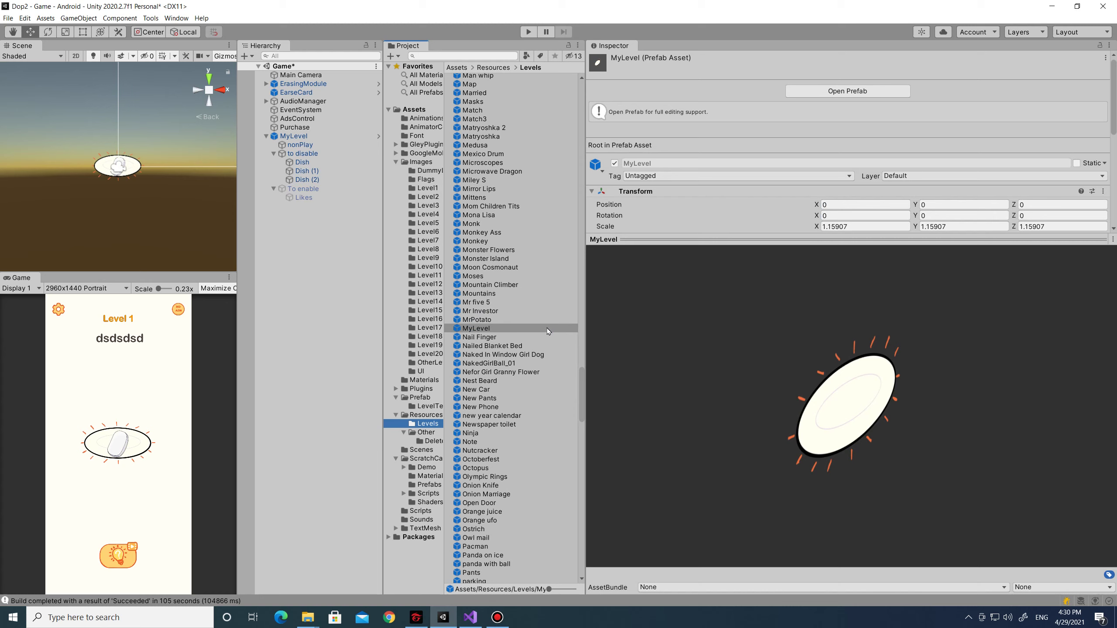
Delete the MyLevel instance from the Game scene
{"action": "left_click", "coordinate": [317, 138]}
{"action": "right_click", "coordinate": [317, 139]}
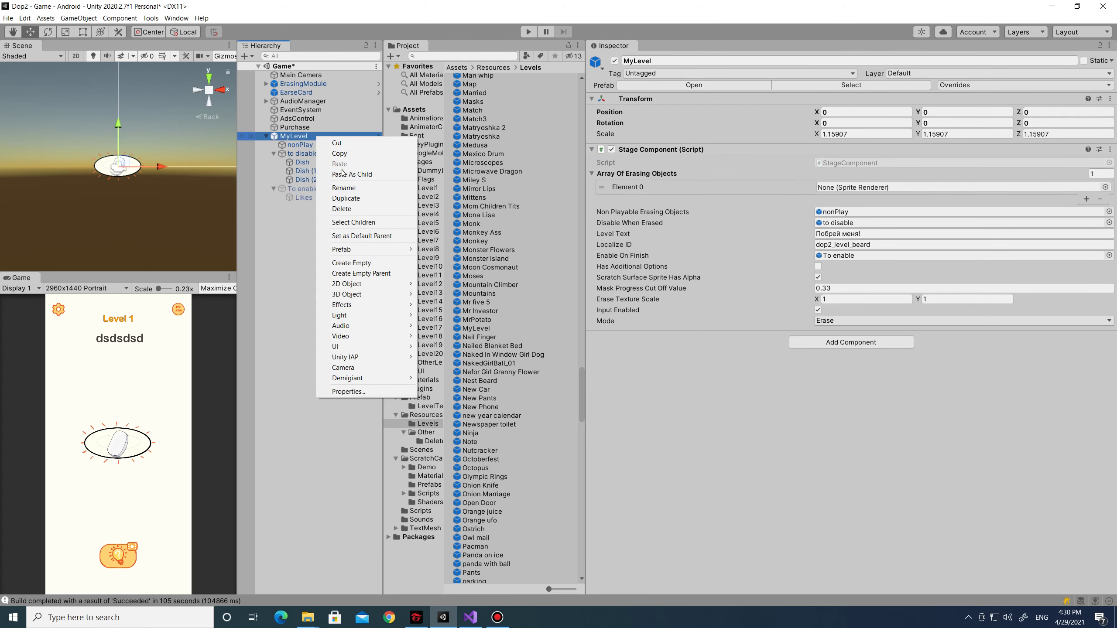
{"action": "left_click", "coordinate": [357, 208]}
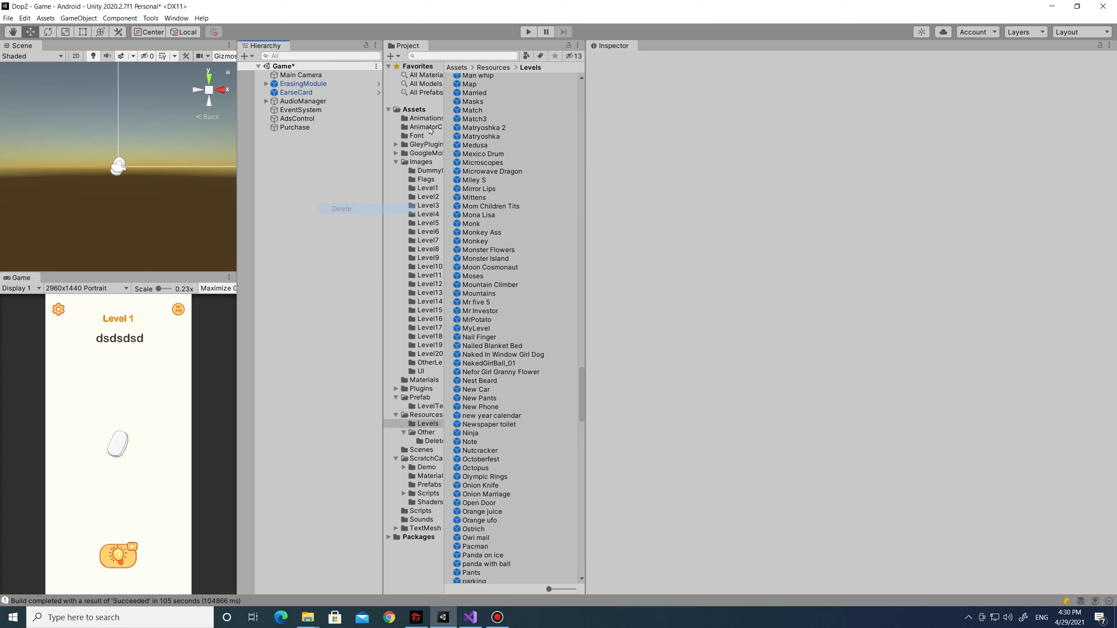
Search the project assets for MyLev and open the MyLevel prefab for editing
{"action": "left_click", "coordinate": [479, 54]}
{"action": "type", "text": "My"}
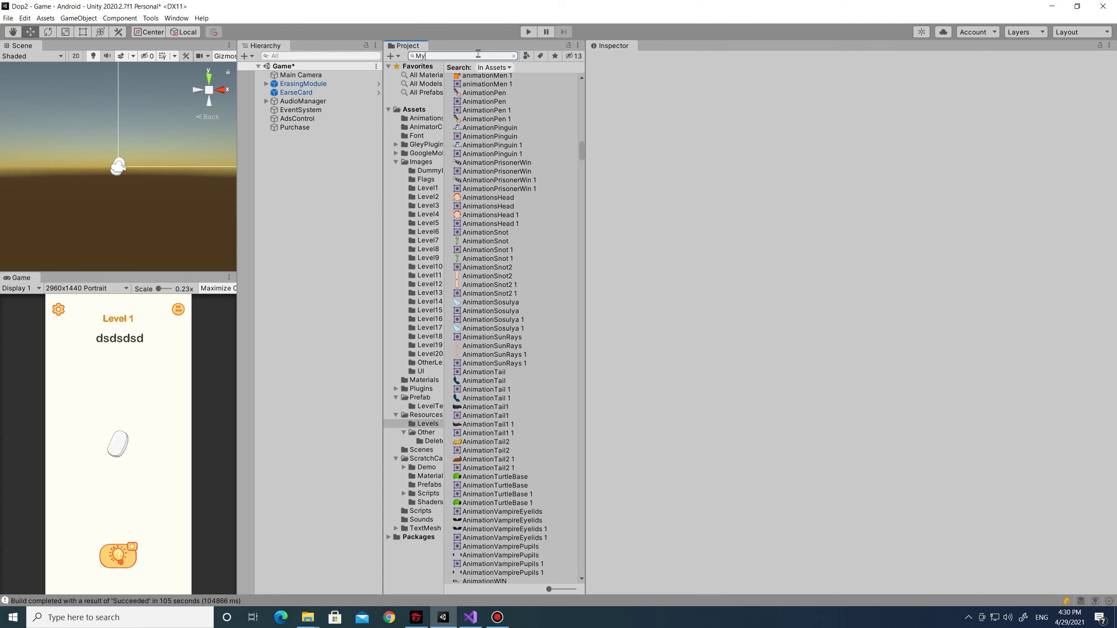
{"action": "type", "text": "Lev"}
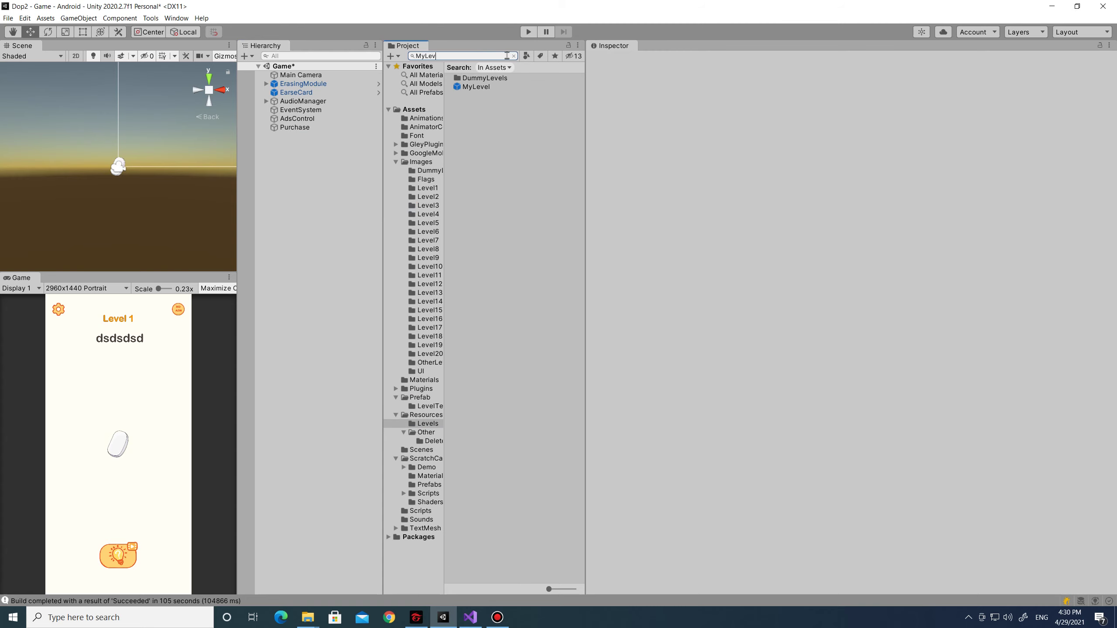
{"action": "left_click", "coordinate": [478, 87]}
{"action": "left_click", "coordinate": [513, 55]}
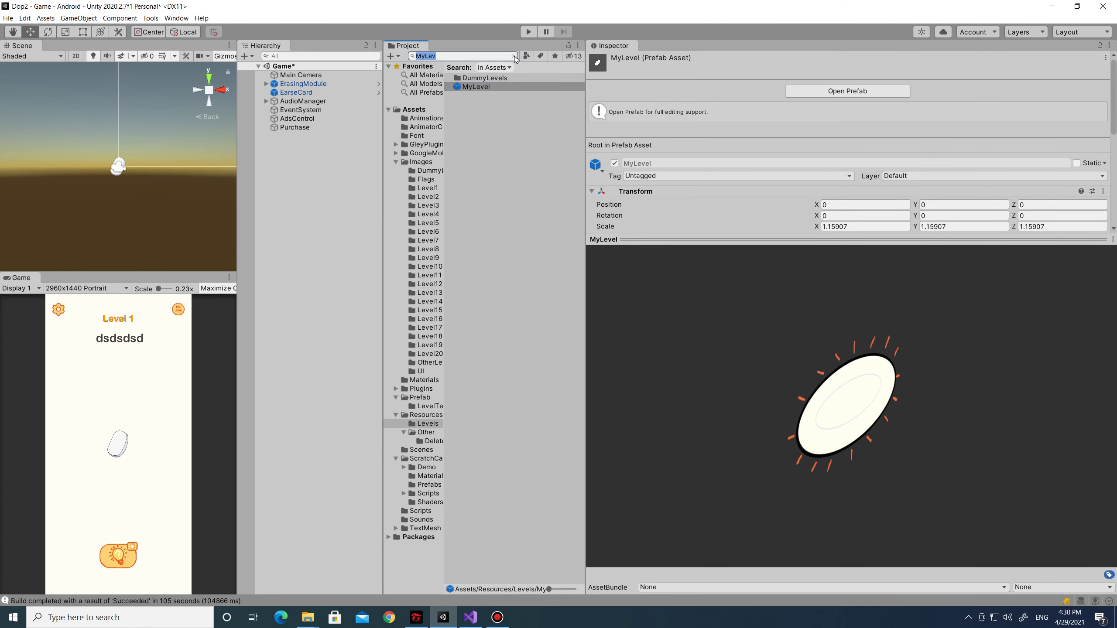
{"action": "left_click", "coordinate": [811, 92]}
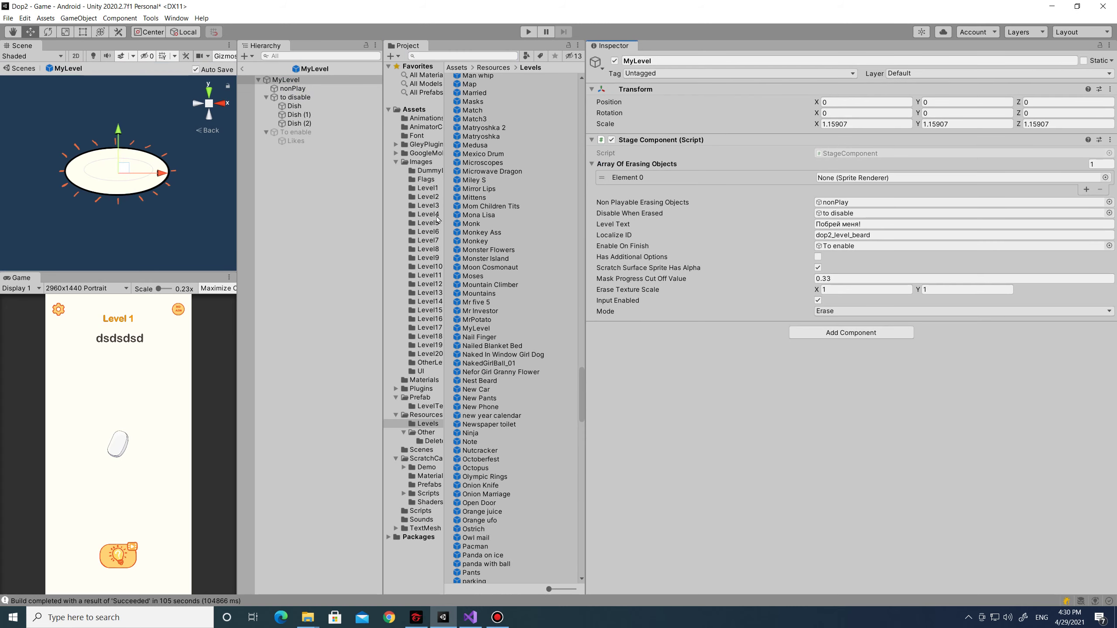
Move the Dish (2) object from to disable into To enable and check its assigned sprite
{"action": "left_click", "coordinate": [308, 123]}
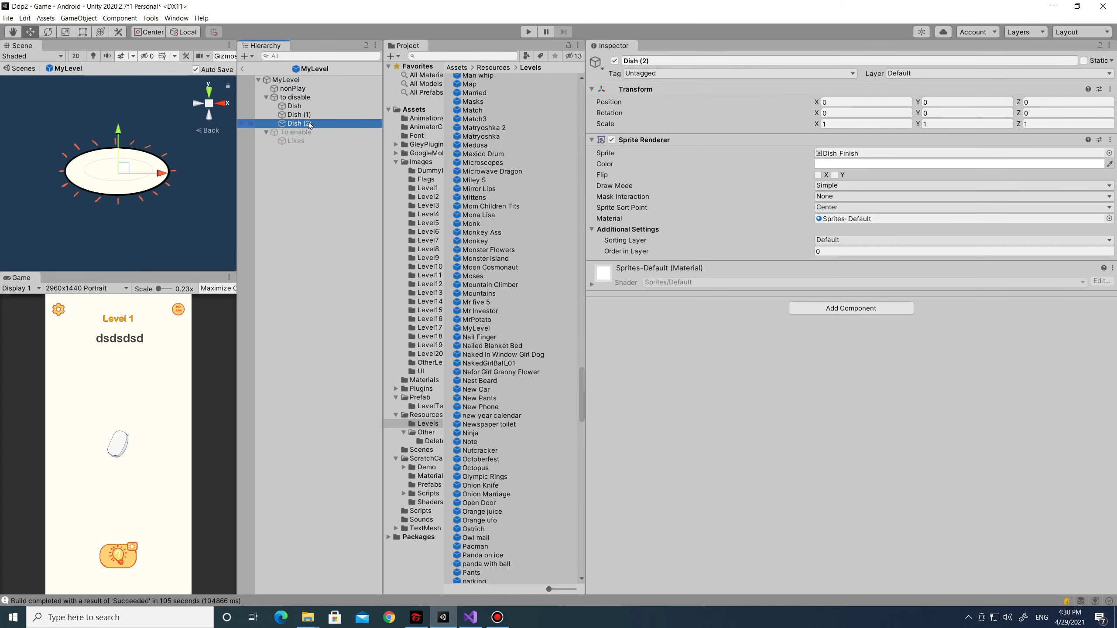
{"action": "left_click_drag", "start_coordinate": [309, 124], "coordinate": [311, 133]}
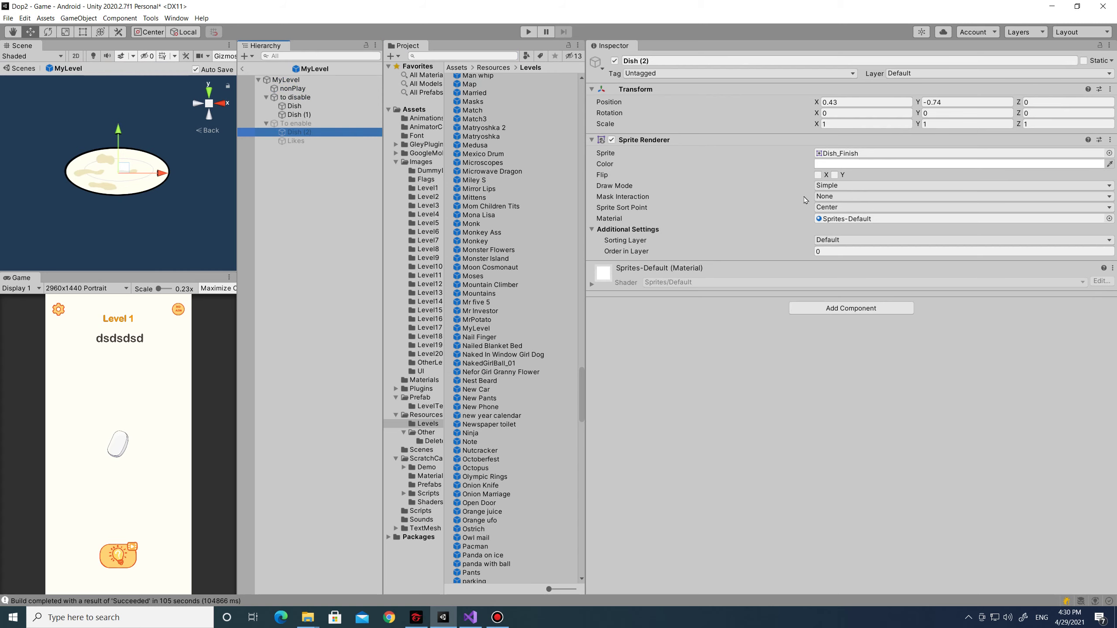
{"action": "left_click", "coordinate": [844, 153]}
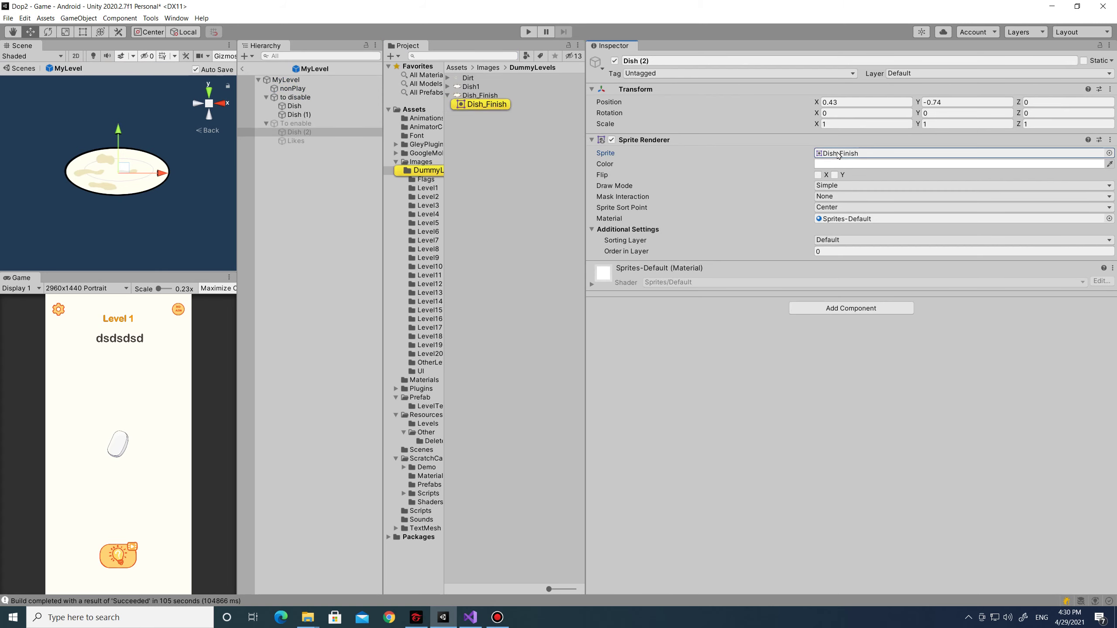
{"action": "left_click", "coordinate": [479, 96]}
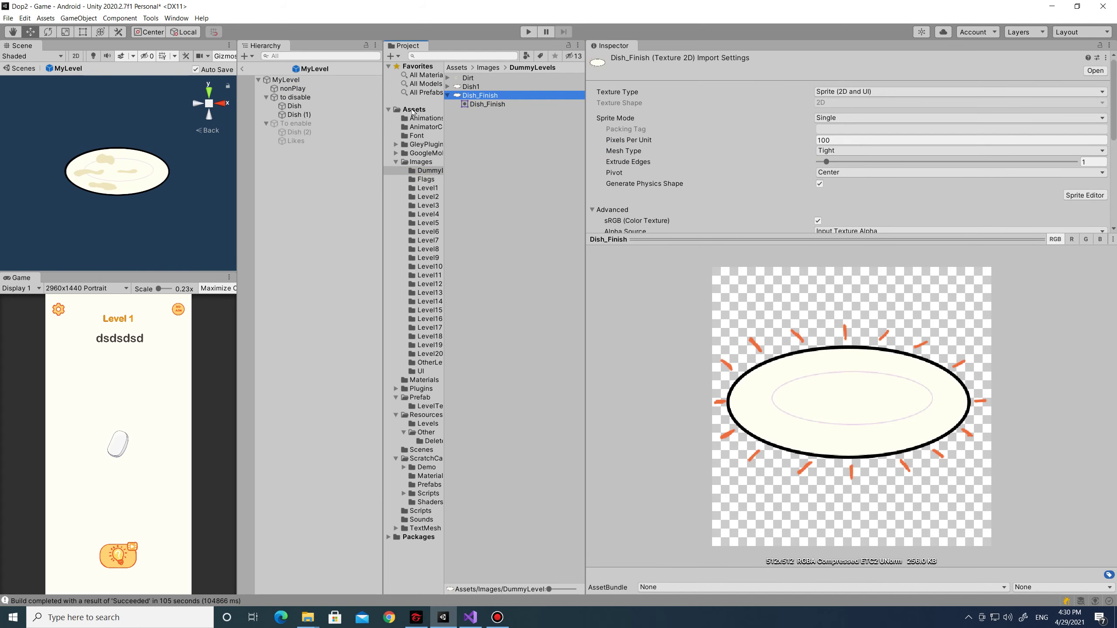
{"action": "left_click_drag", "start_coordinate": [299, 132], "coordinate": [834, 157]}
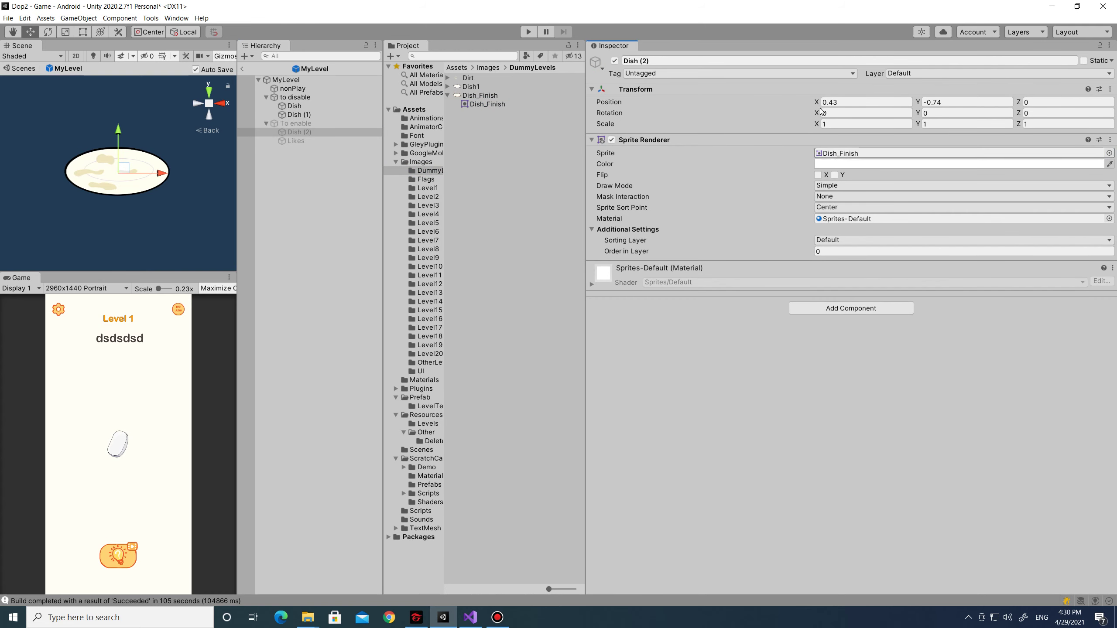
Assign the Dish (1) dirt sprite renderer as Element 0 of MyLevel's Array Of Erasing Objects
{"action": "left_click", "coordinate": [324, 81]}
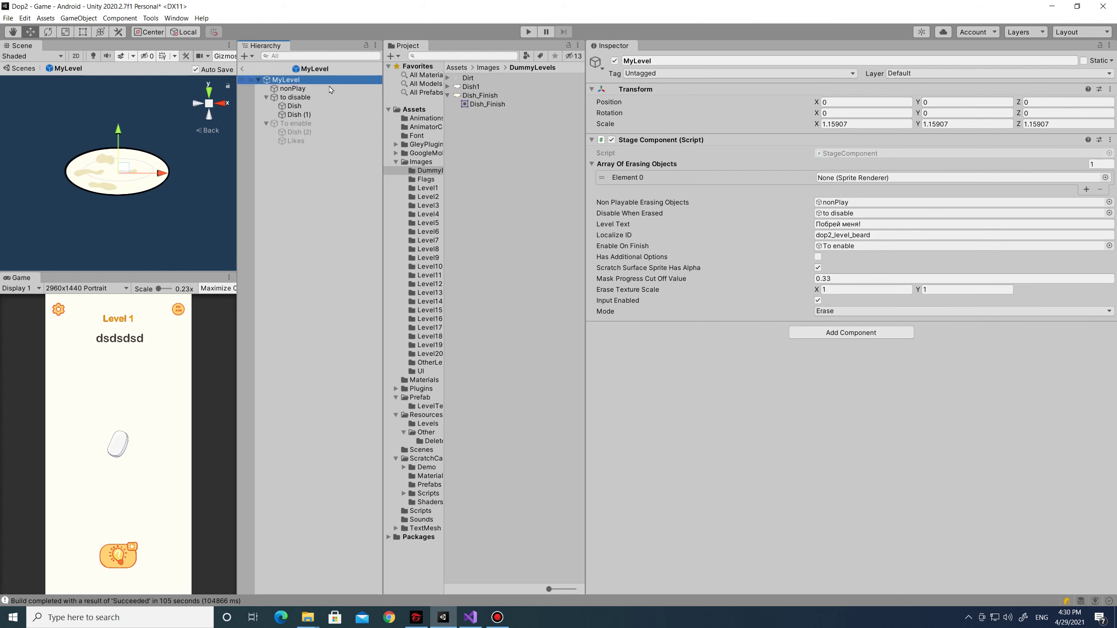
{"action": "left_click", "coordinate": [304, 115]}
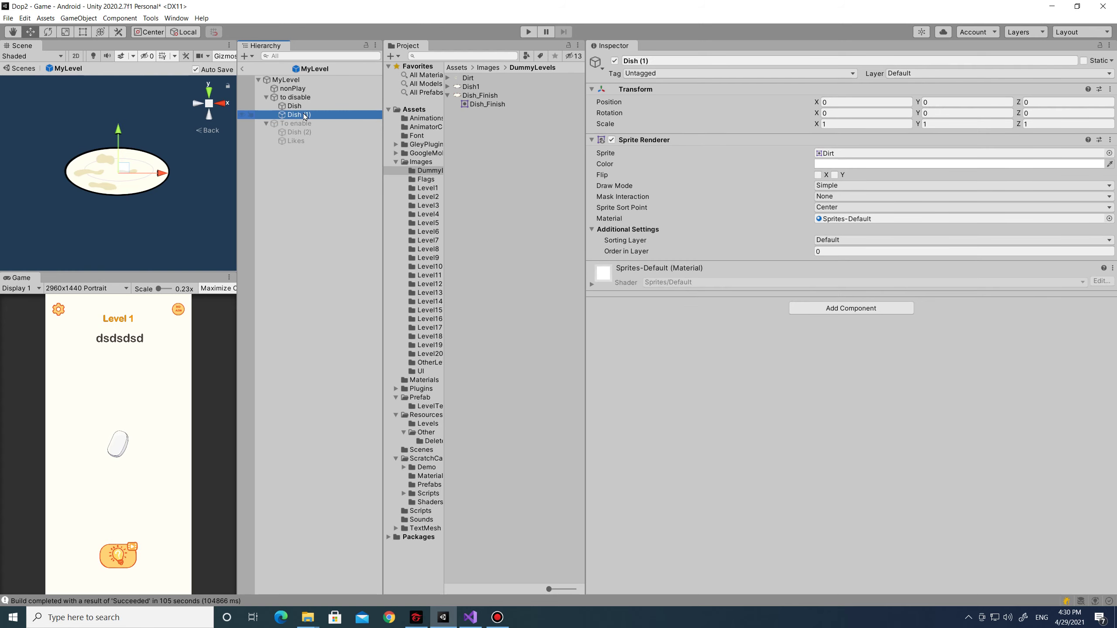
{"action": "left_click", "coordinate": [618, 72]}
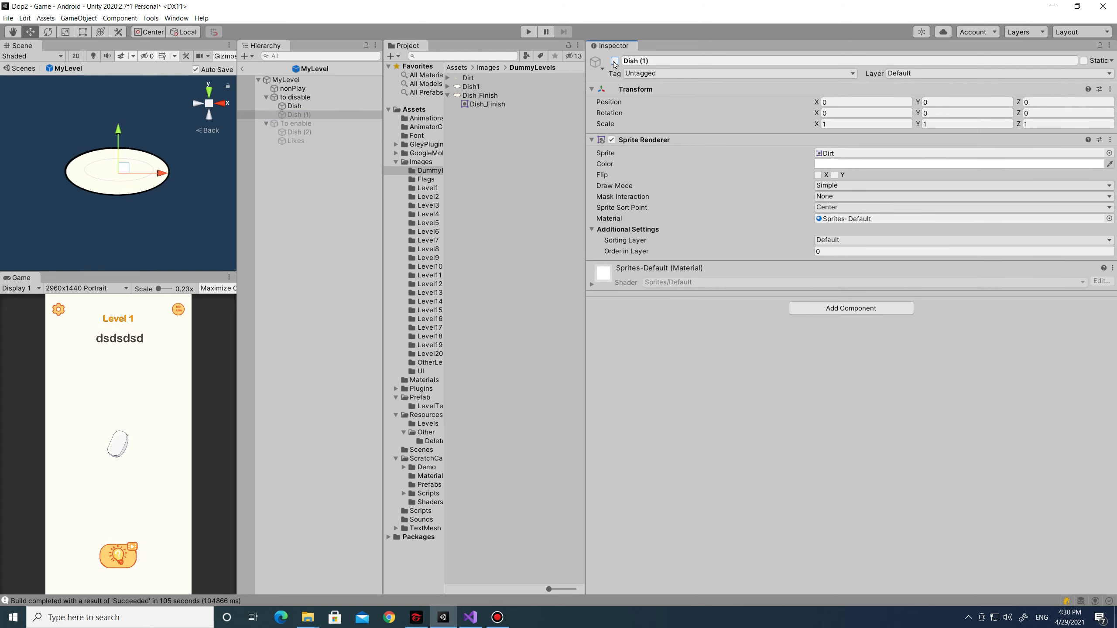
{"action": "left_click", "coordinate": [314, 84]}
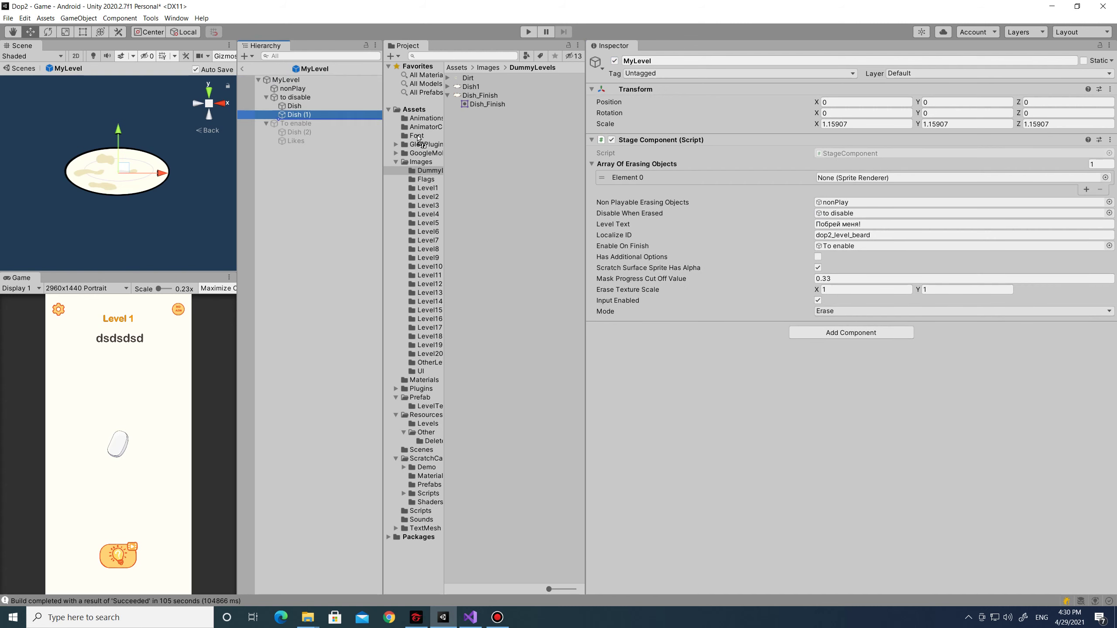
{"action": "left_click_drag", "start_coordinate": [312, 118], "coordinate": [846, 185]}
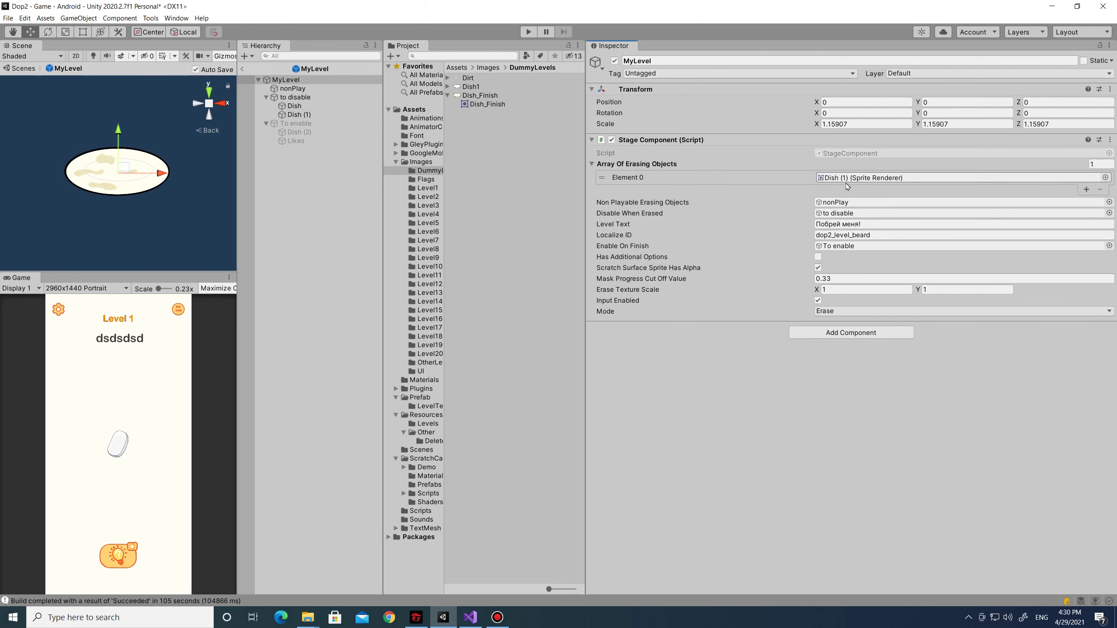
Set MyLevel's Localize ID to MyLevel and clear its Level Text in the Stage Component
{"action": "left_click", "coordinate": [886, 233]}
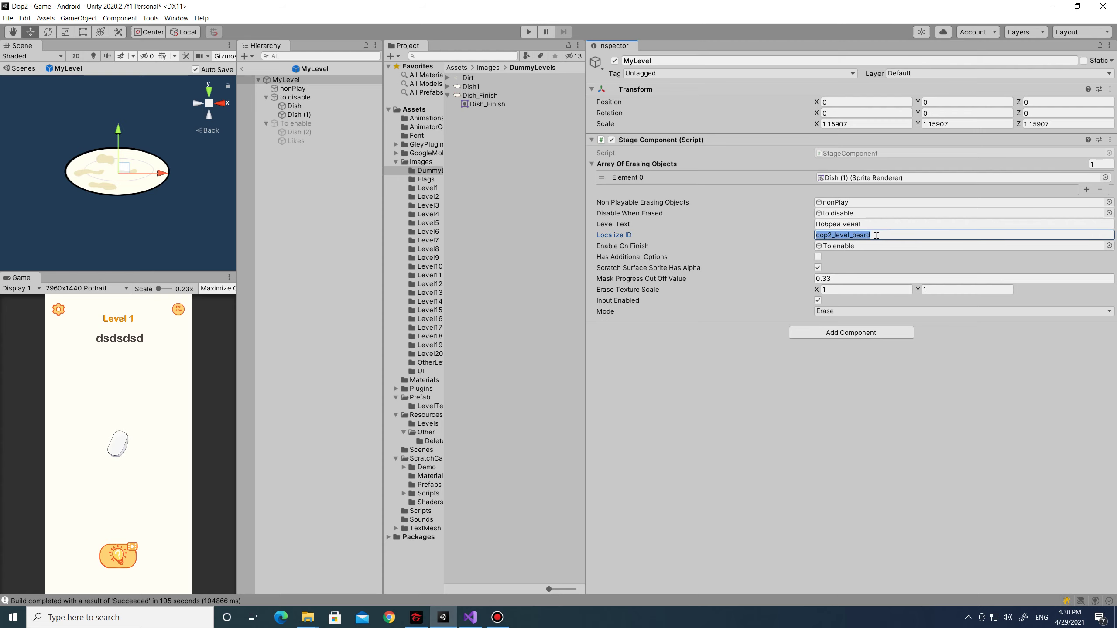
{"action": "type", "text": "MyLevel"}
{"action": "left_click", "coordinate": [866, 246]}
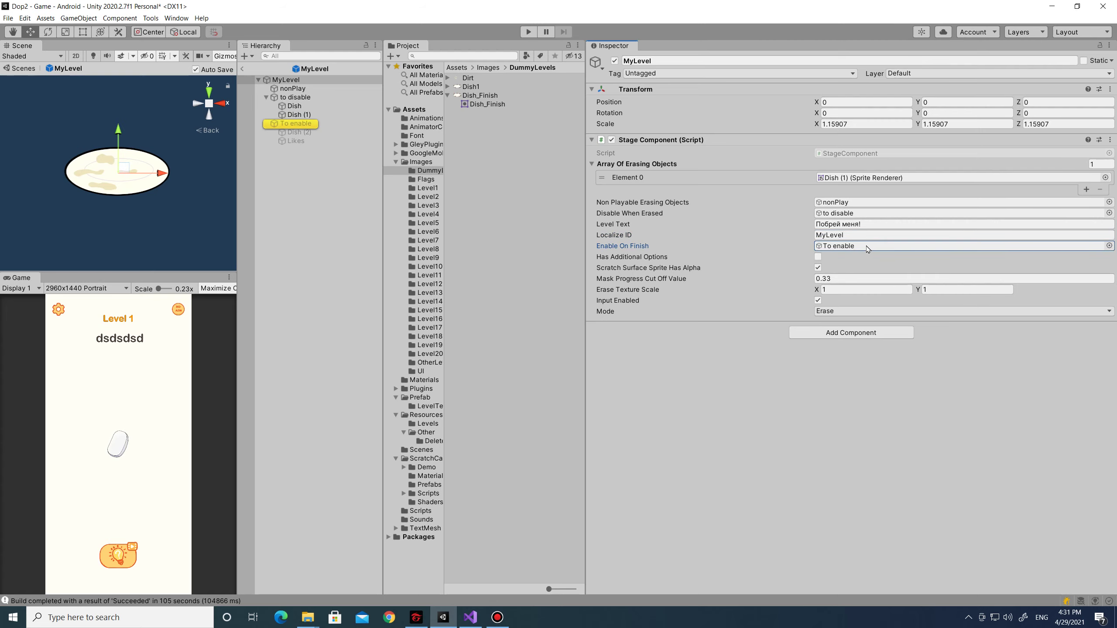
{"action": "left_click", "coordinate": [866, 224]}
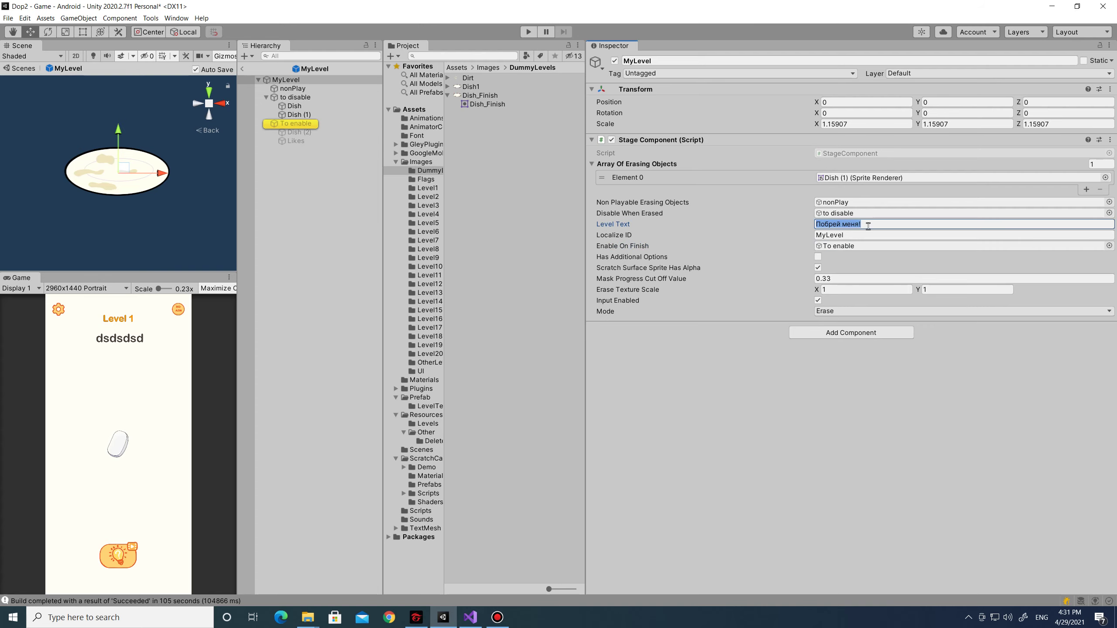
{"action": "key", "text": "BackSpace"}
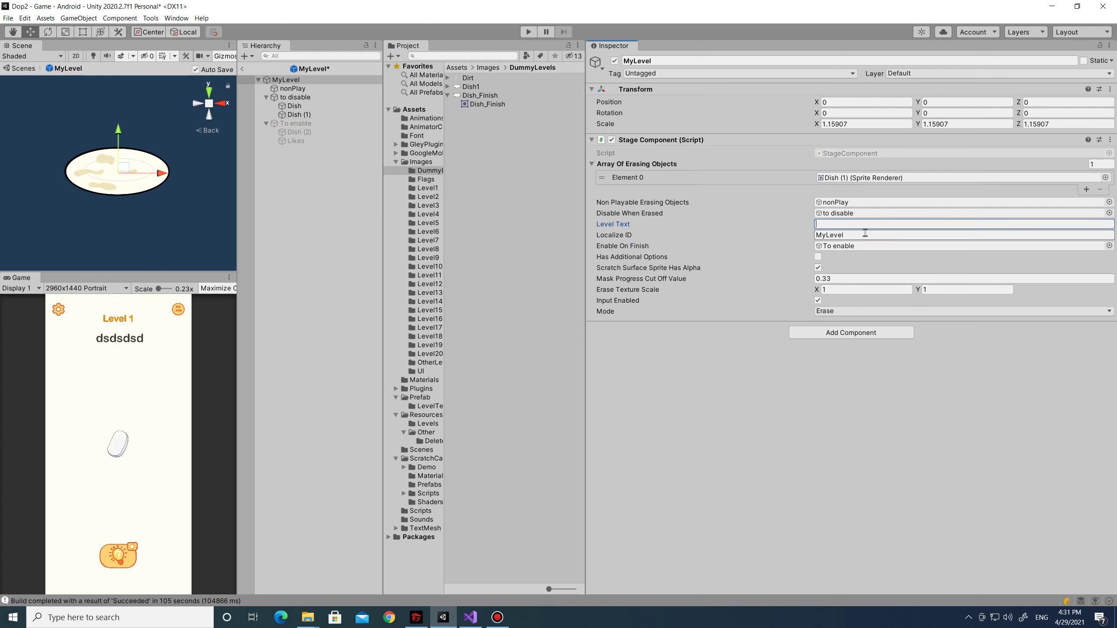
{"action": "left_click", "coordinate": [867, 236]}
{"action": "left_click", "coordinate": [869, 247]}
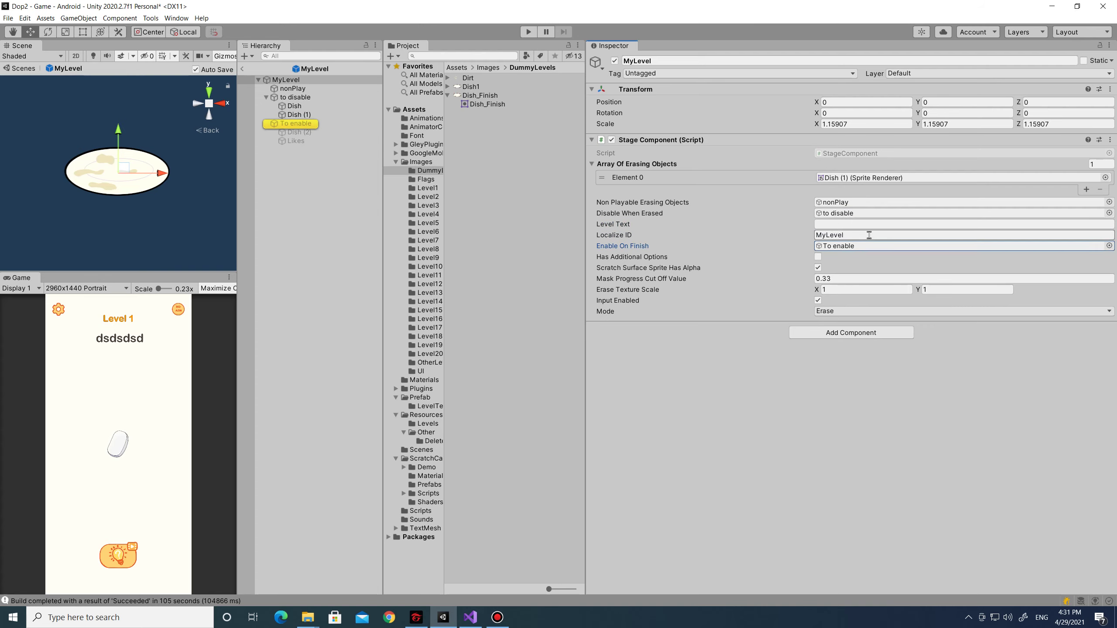
Return to the Game scene and add a localization word with ID MyLevel and English text "Clean the dish"
{"action": "left_click", "coordinate": [23, 68]}
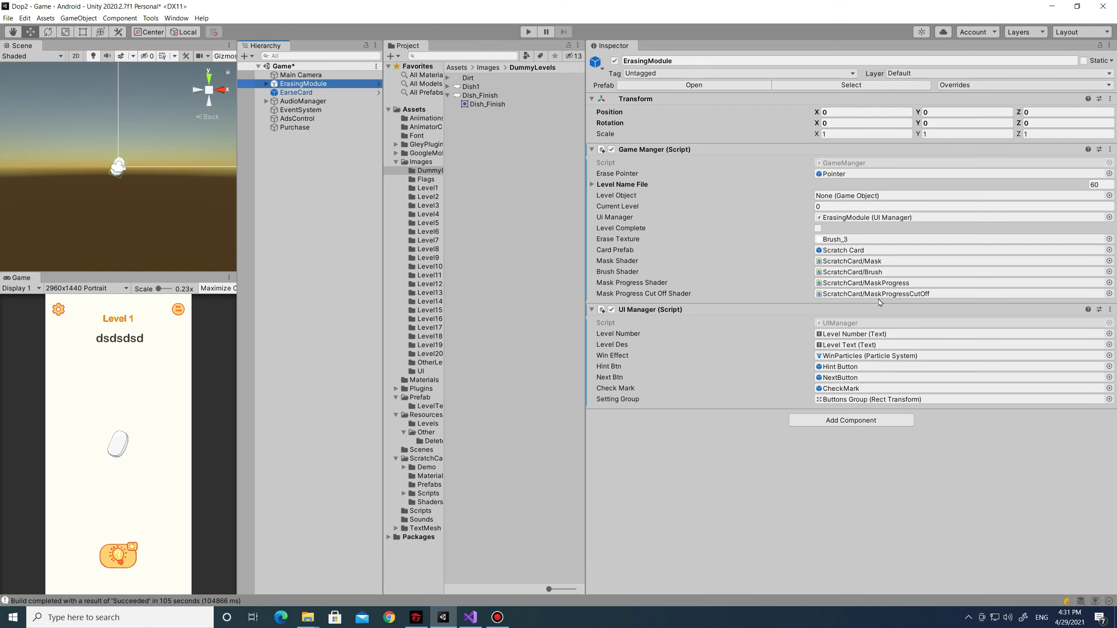
{"action": "left_click", "coordinate": [175, 18]}
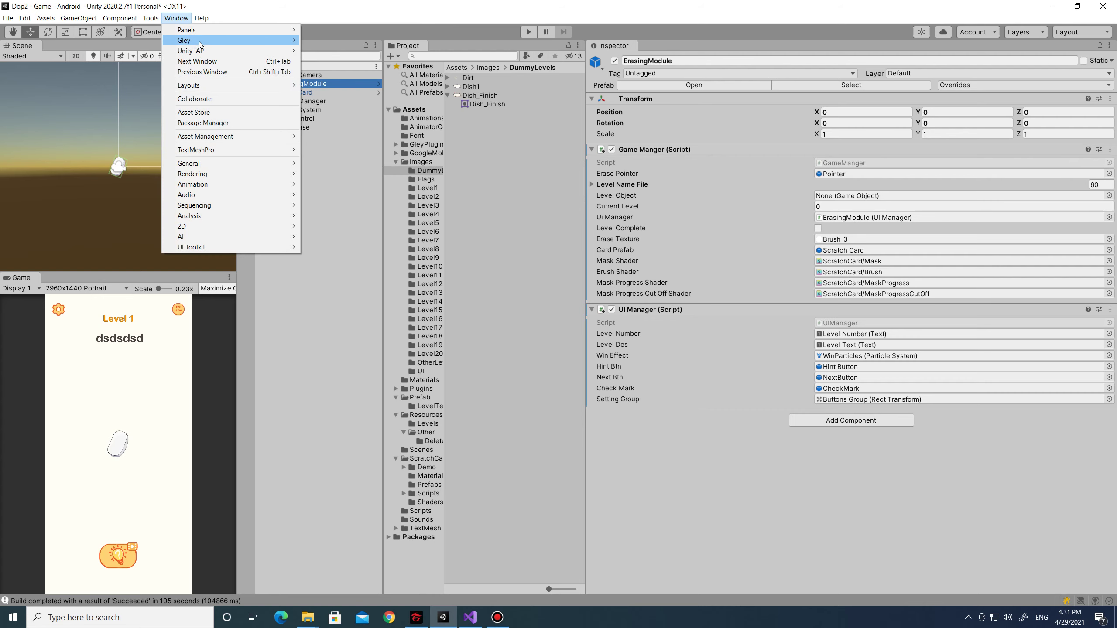
{"action": "mouse_move", "coordinate": [200, 41]}
{"action": "left_click", "coordinate": [349, 56]}
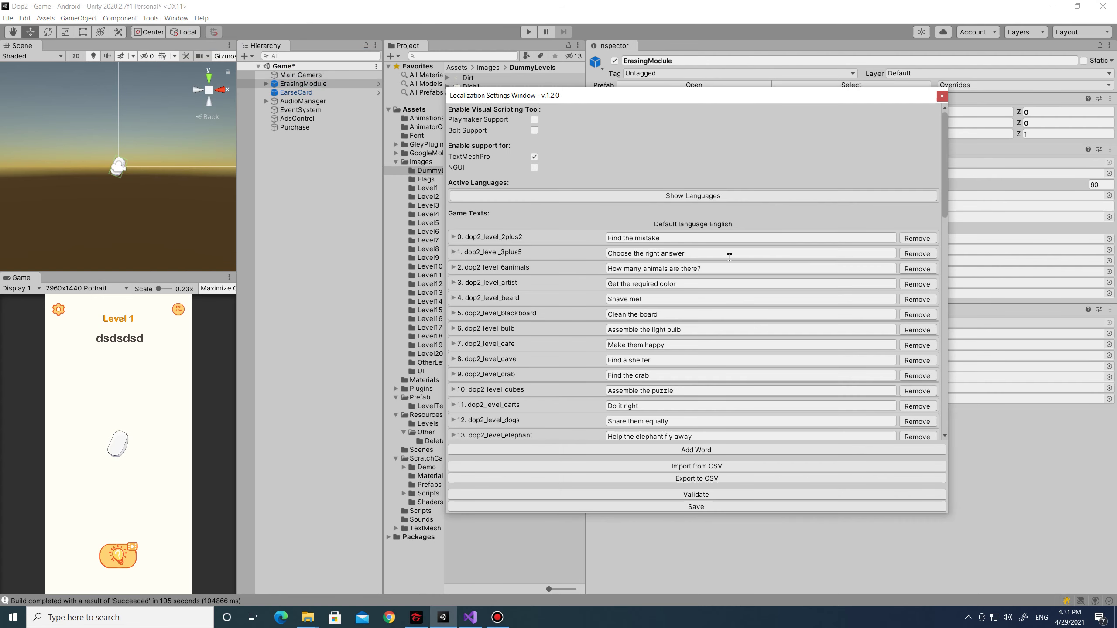
{"action": "left_click", "coordinate": [739, 455]}
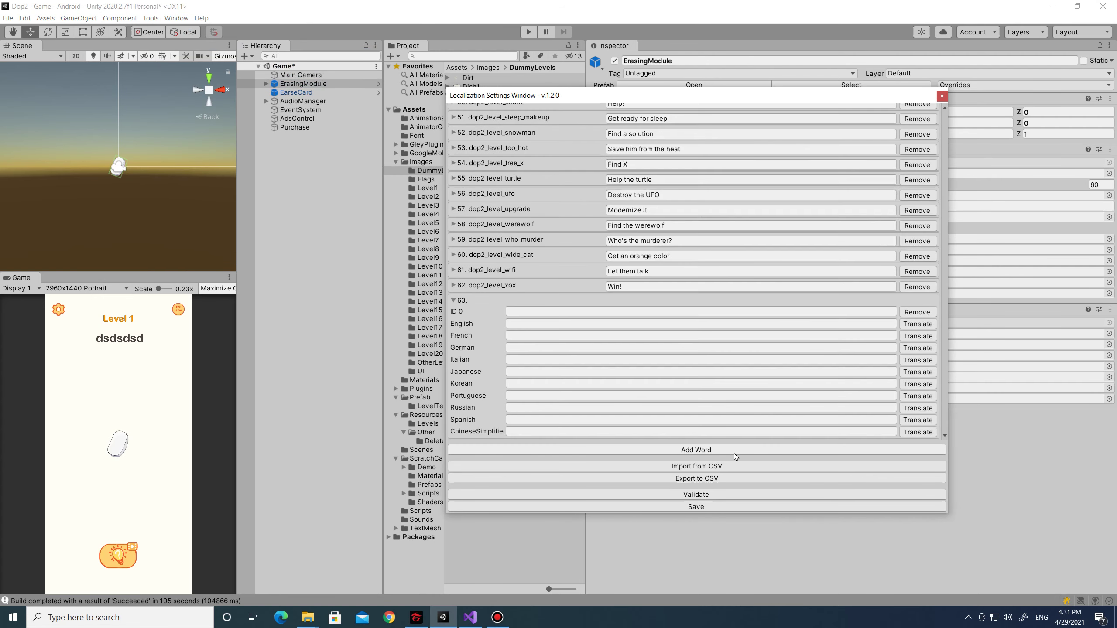
{"action": "left_click", "coordinate": [593, 311]}
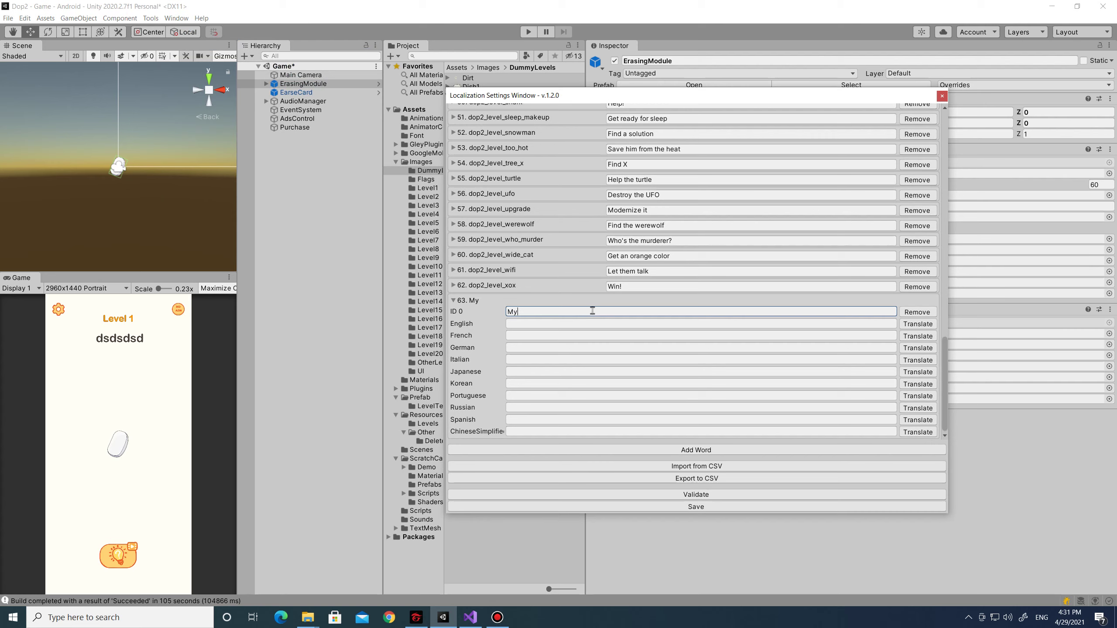
{"action": "type", "text": "MyLevel"}
{"action": "left_click", "coordinate": [514, 325]}
{"action": "type", "text": "Clean the dish"}
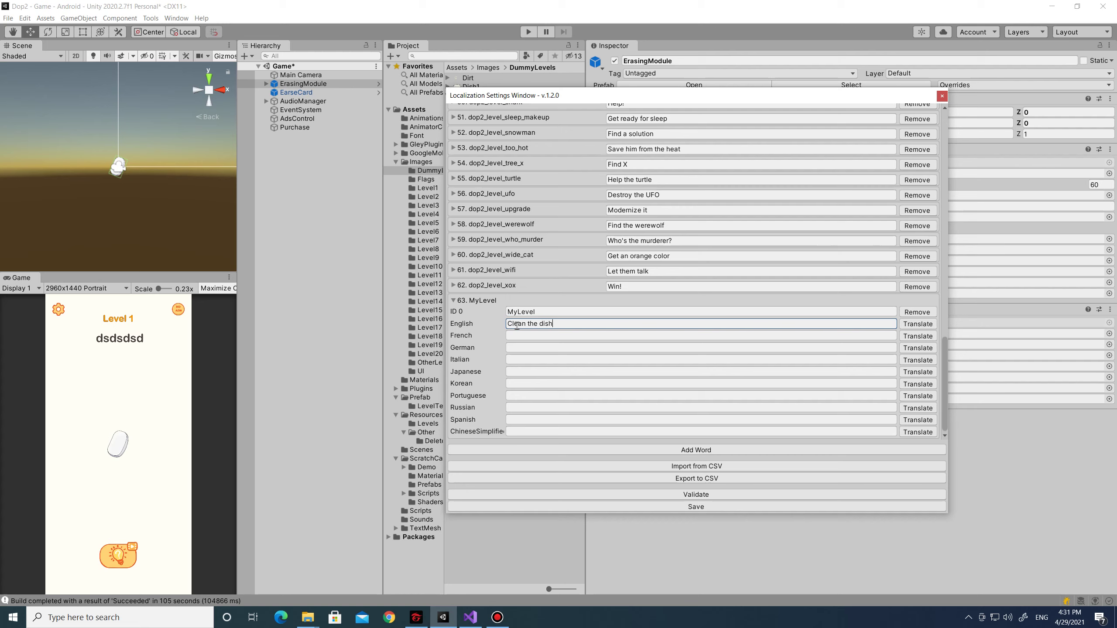
Translate the MyLevel word into all the other languages, French through ChineseSimplified, then save and close the localization settings
{"action": "left_click", "coordinate": [913, 352]}
{"action": "left_click", "coordinate": [916, 363]}
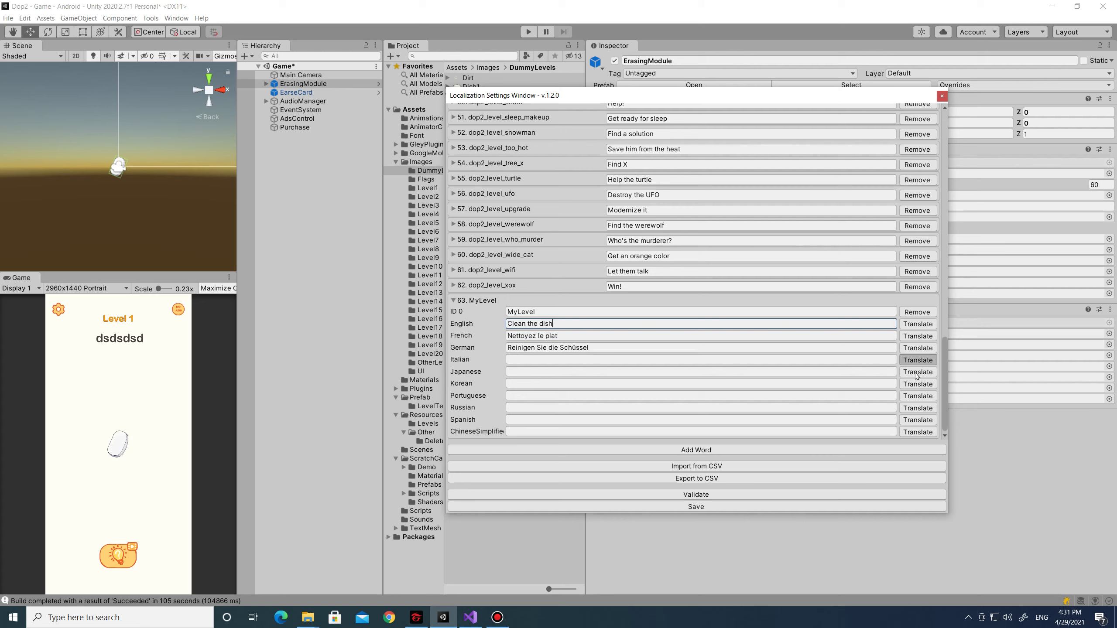
{"action": "left_click", "coordinate": [917, 375]}
{"action": "left_click", "coordinate": [917, 384]}
{"action": "left_click", "coordinate": [916, 396]}
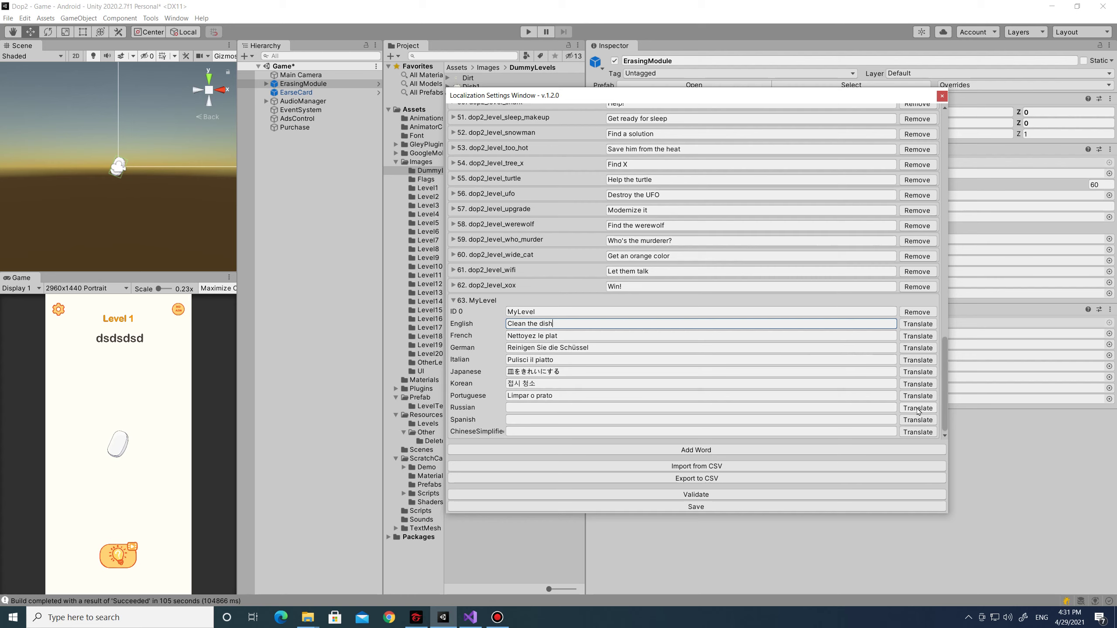
{"action": "left_click", "coordinate": [917, 408]}
{"action": "left_click", "coordinate": [916, 433]}
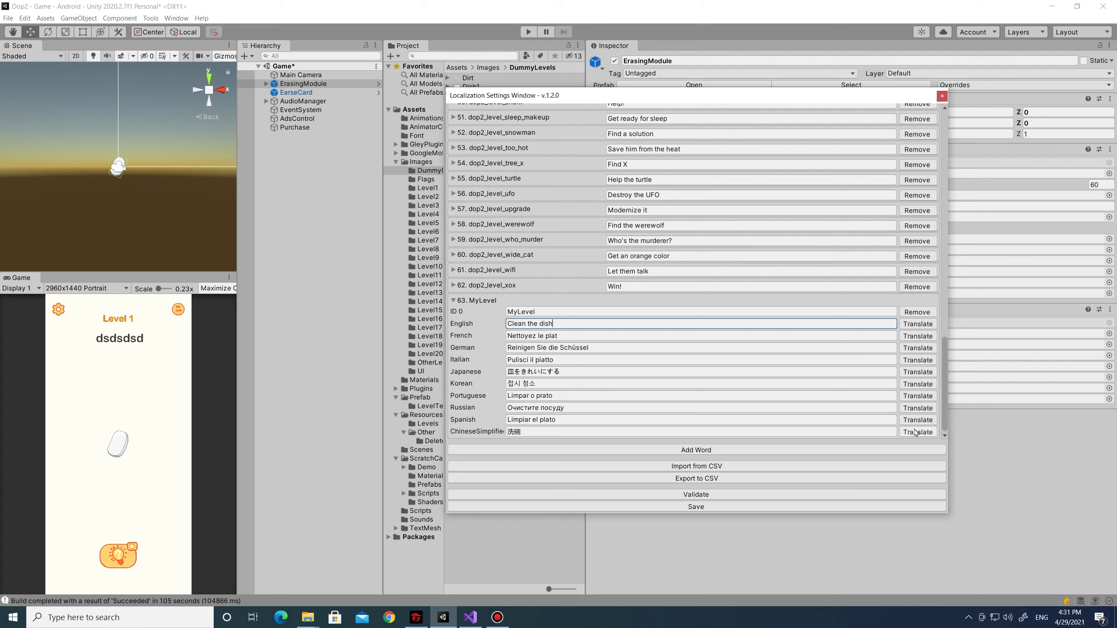
{"action": "left_click", "coordinate": [740, 510]}
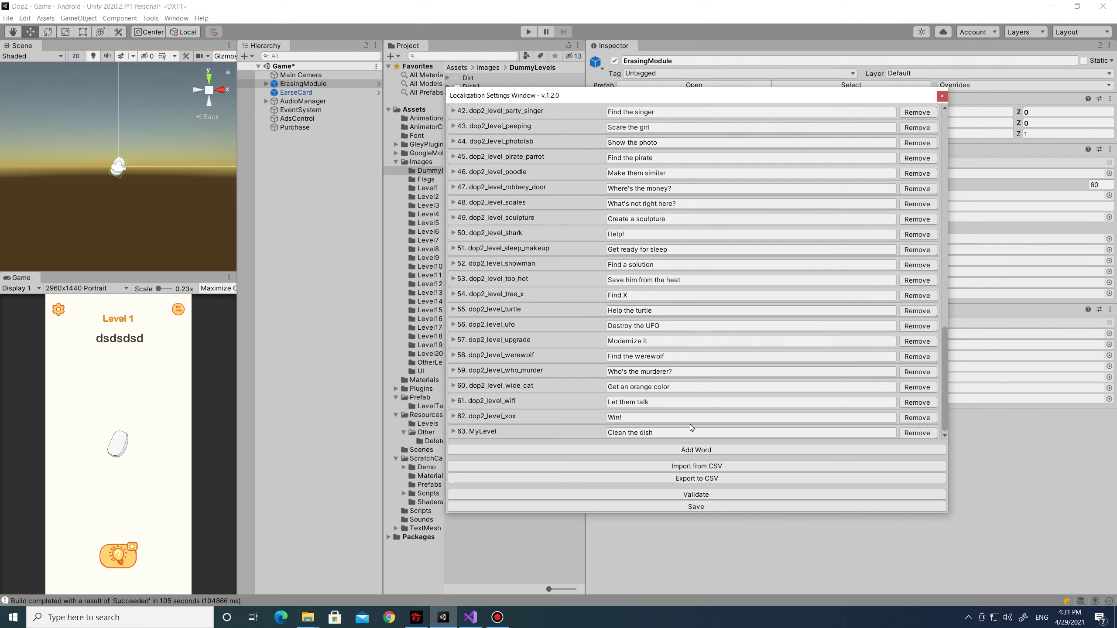
{"action": "left_click", "coordinate": [941, 97]}
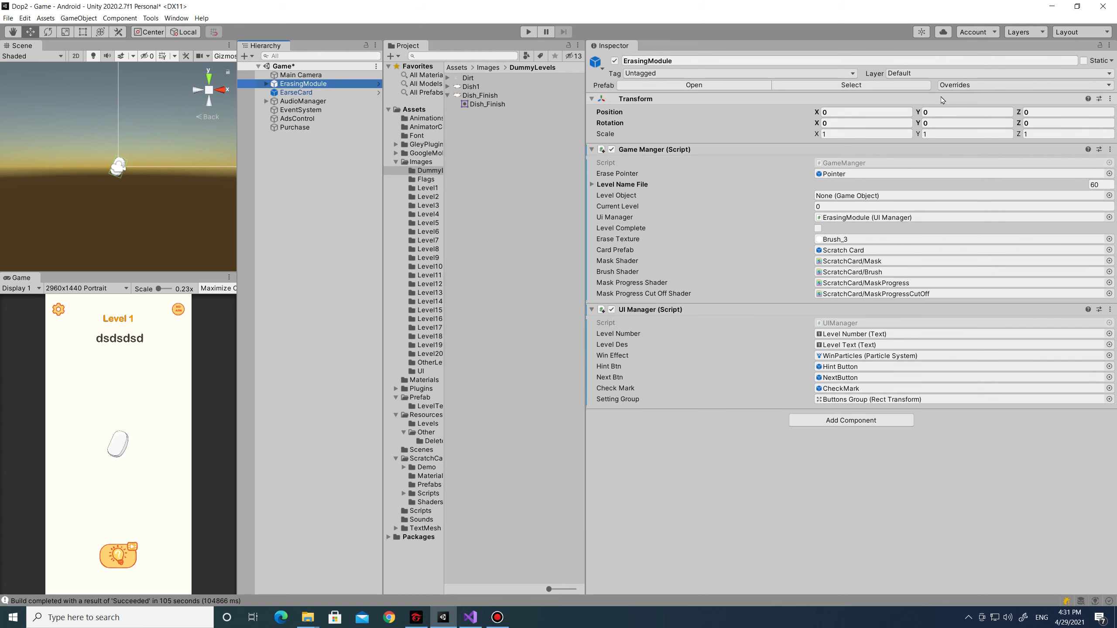
Set Element 0 of ErasingModule's Level Name File list to MyLevel
{"action": "left_click", "coordinate": [592, 185]}
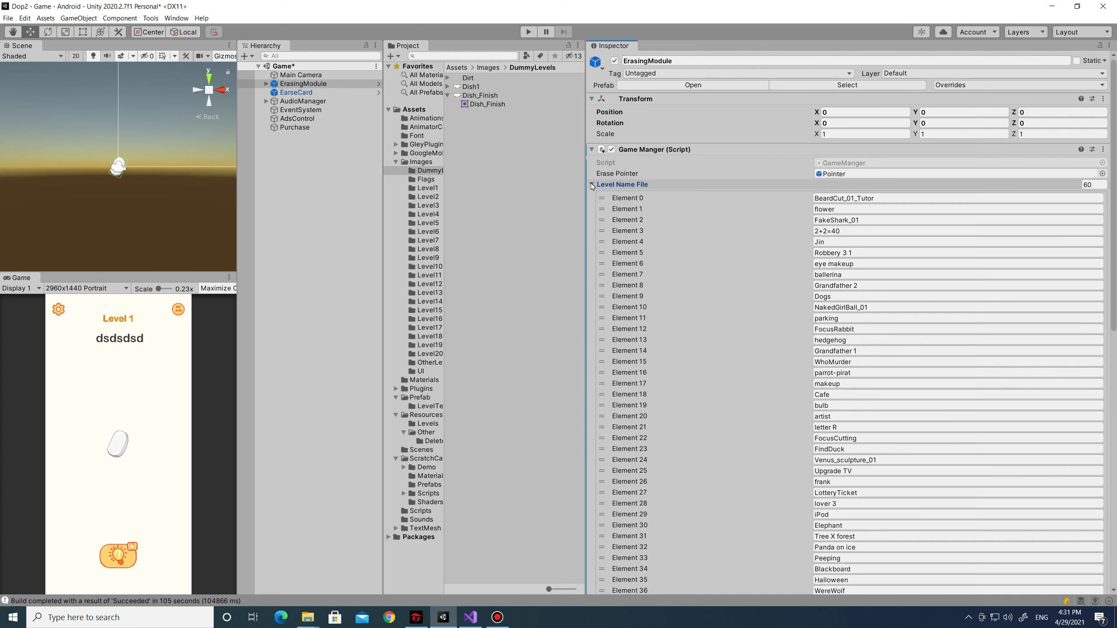
{"action": "left_click", "coordinate": [887, 198]}
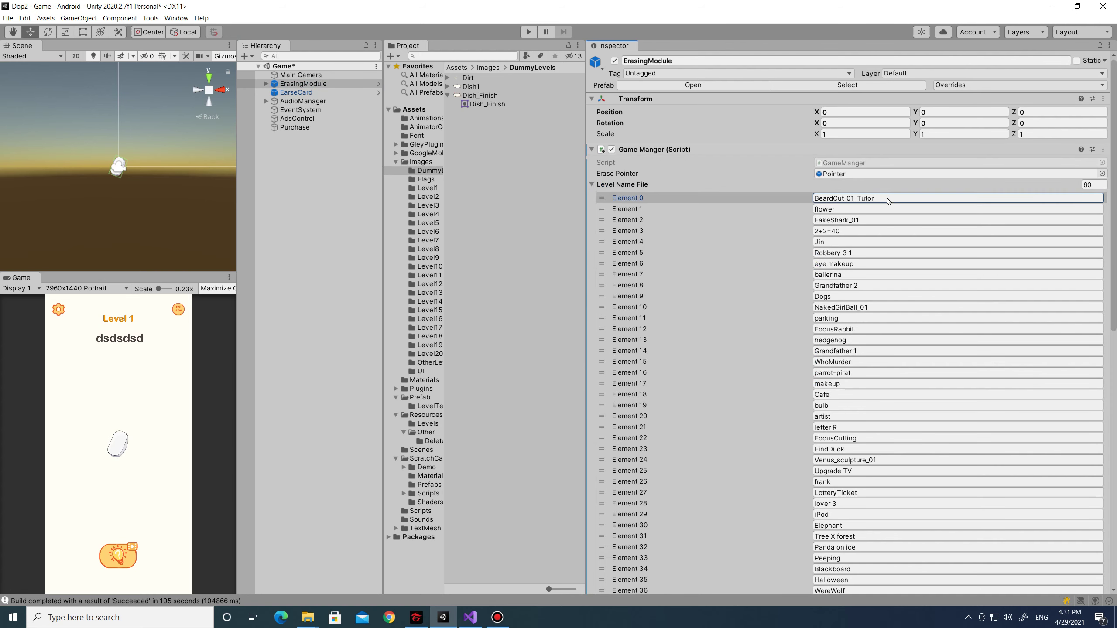
{"action": "type", "text": "MyLevel"}
{"action": "left_click", "coordinate": [876, 209]}
{"action": "left_click", "coordinate": [874, 201]}
{"action": "left_click", "coordinate": [874, 209]}
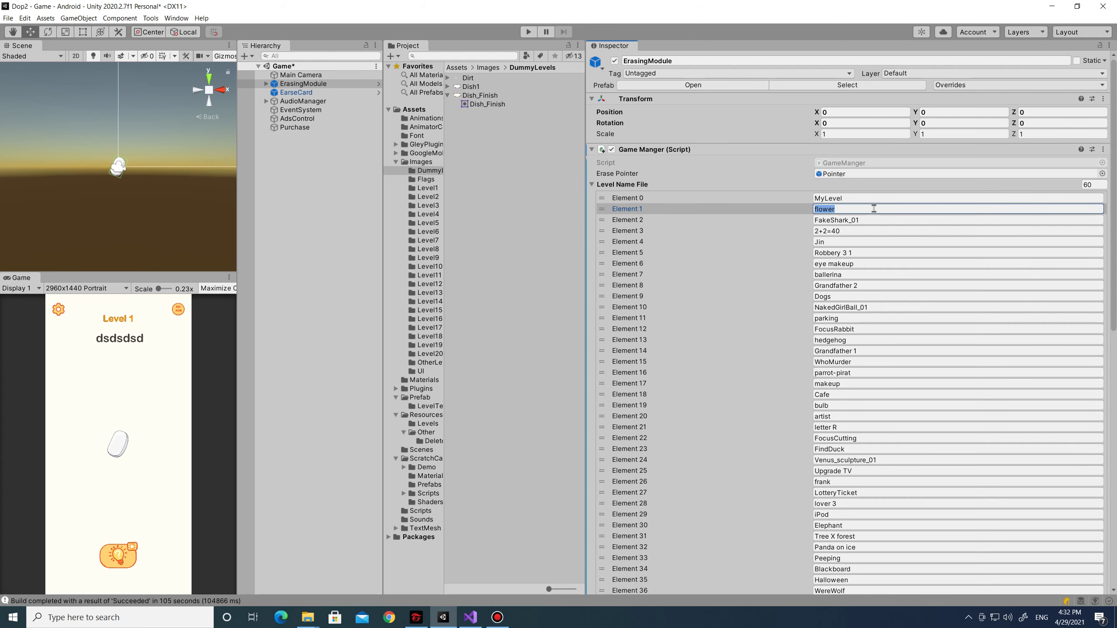
Clear all PlayerPrefs and confirm the deletion
{"action": "left_click", "coordinate": [51, 19]}
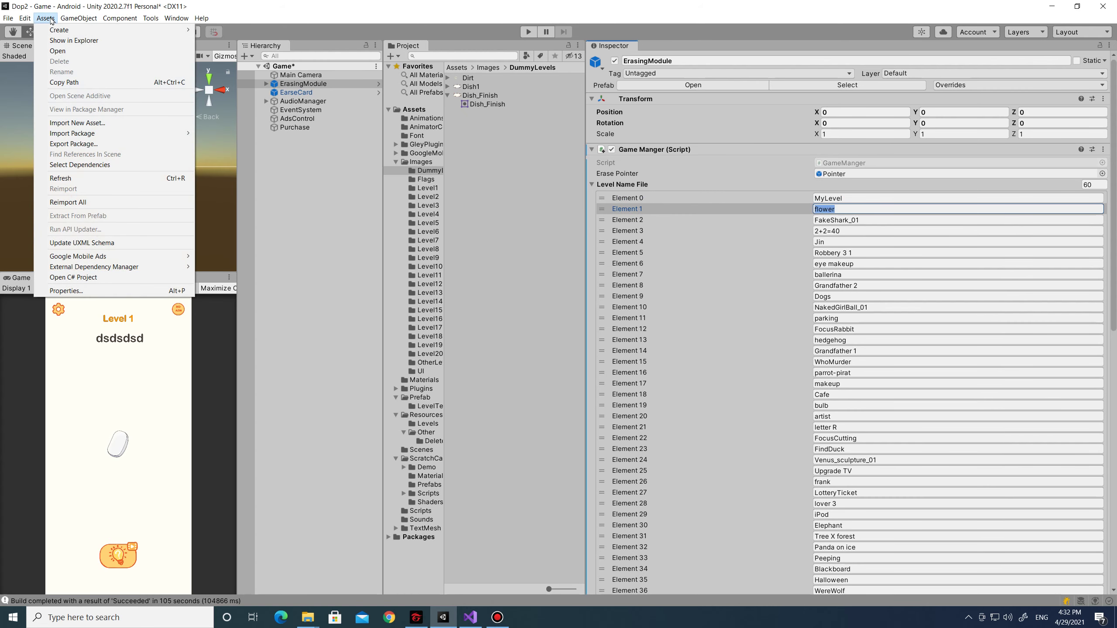
{"action": "mouse_move", "coordinate": [24, 19]}
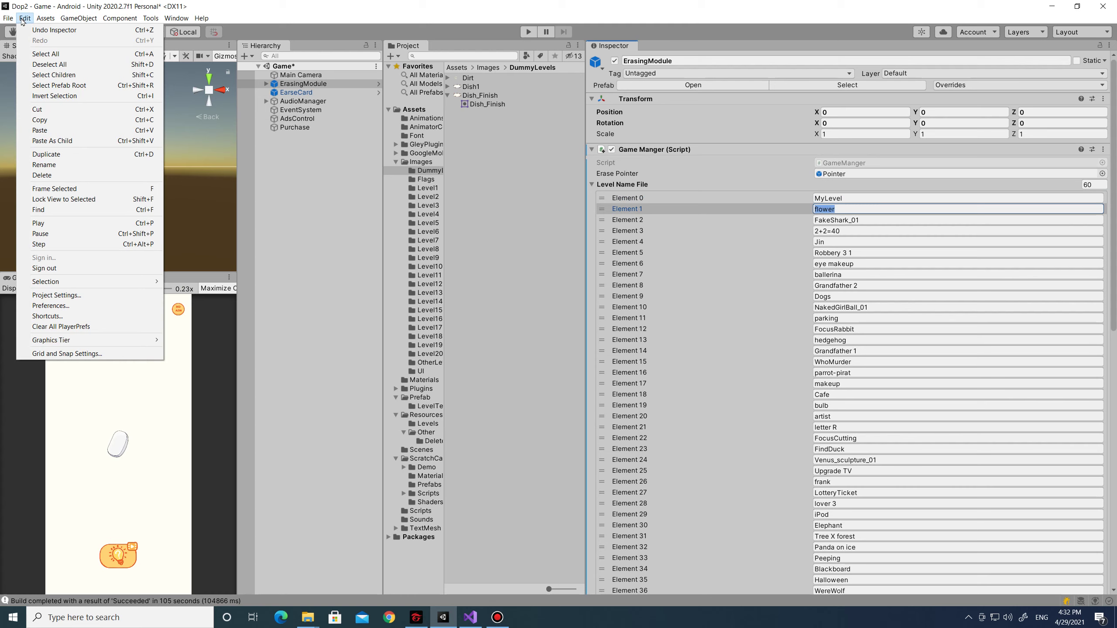
{"action": "left_click", "coordinate": [90, 327]}
{"action": "left_click", "coordinate": [583, 333]}
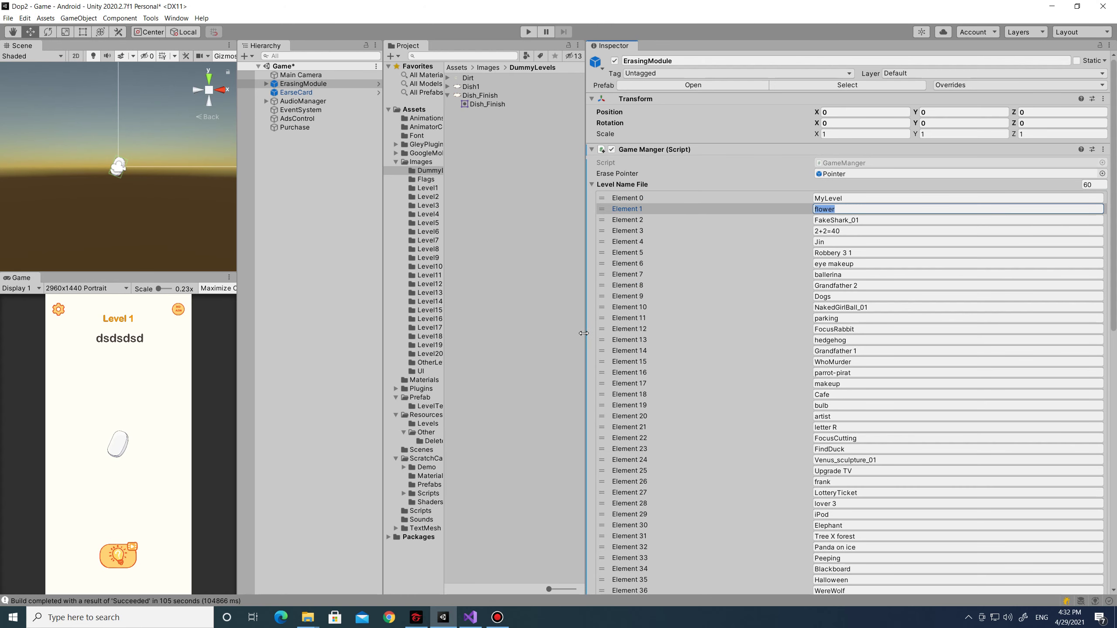
Run the game, postpone the asset update notice and erase the dirt from the dish to test the level
{"action": "left_click", "coordinate": [528, 32]}
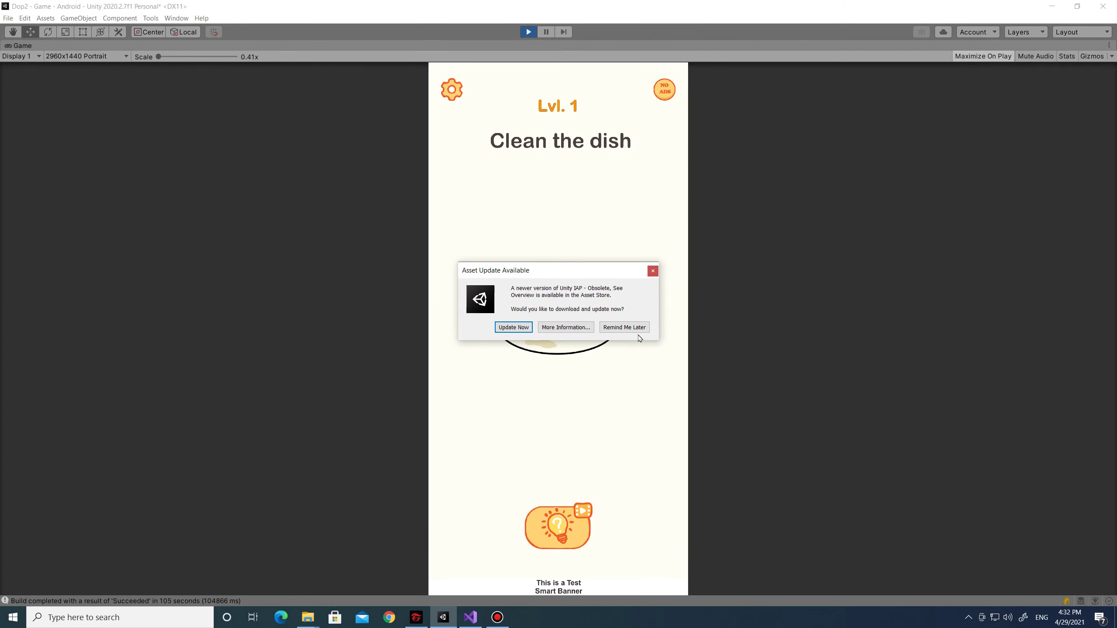
{"action": "left_click", "coordinate": [640, 329]}
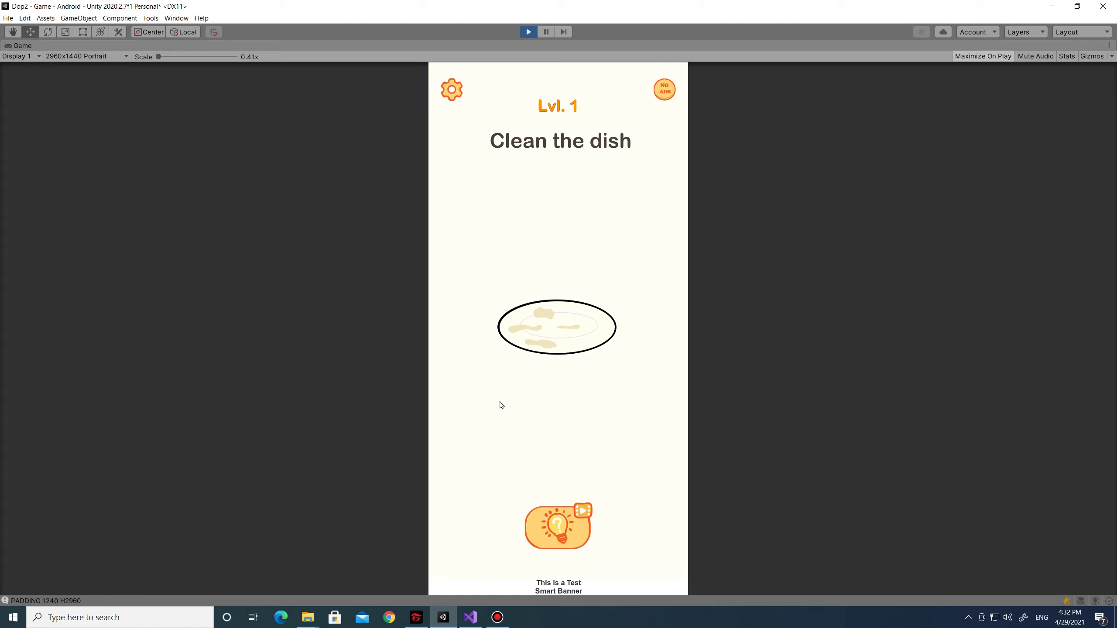
{"action": "mouse_move", "coordinate": [501, 405]}
{"action": "left_mouse_down"}
{"action": "mouse_move", "coordinate": [484, 264]}
{"action": "mouse_move", "coordinate": [534, 309]}
{"action": "mouse_move", "coordinate": [572, 300]}
{"action": "mouse_move", "coordinate": [589, 378]}
{"action": "mouse_move", "coordinate": [632, 427]}
{"action": "left_mouse_up"}
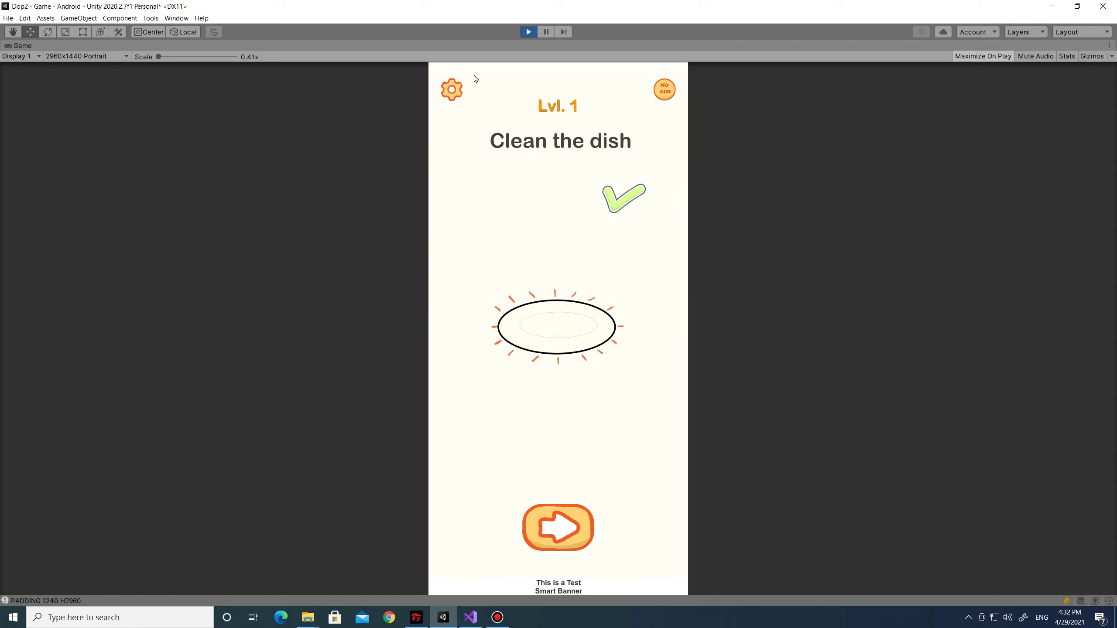
Cycle through the in-game languages to check the translated level text, then stop the game
{"action": "left_click", "coordinate": [455, 87]}
{"action": "left_click", "coordinate": [458, 123]}
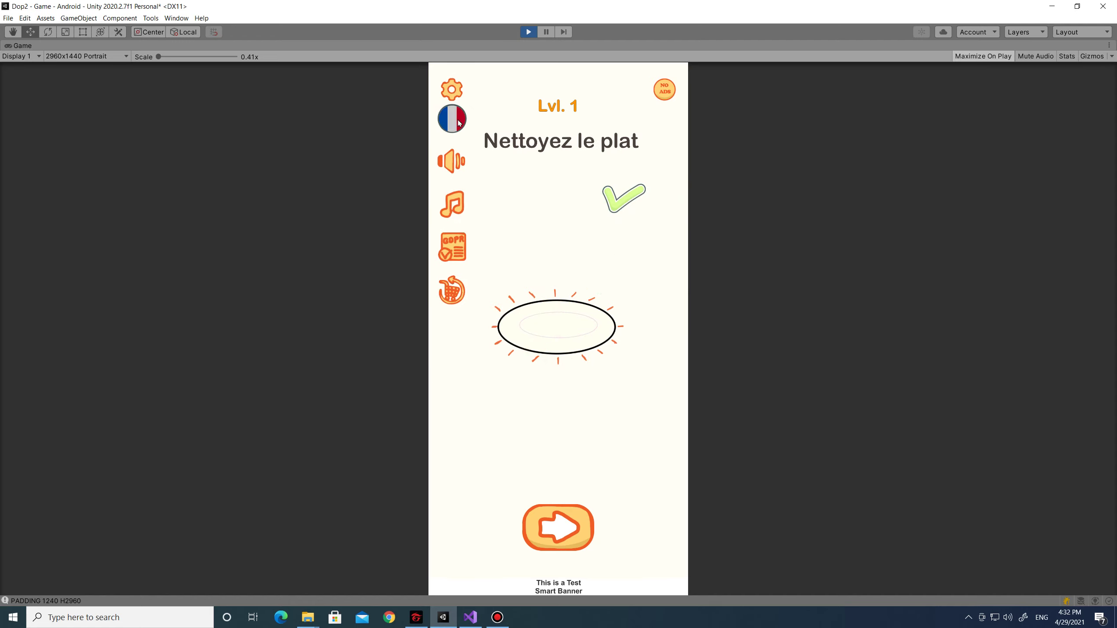
{"action": "left_click", "coordinate": [458, 123]}
{"action": "left_click", "coordinate": [458, 122]}
{"action": "left_click", "coordinate": [458, 123]}
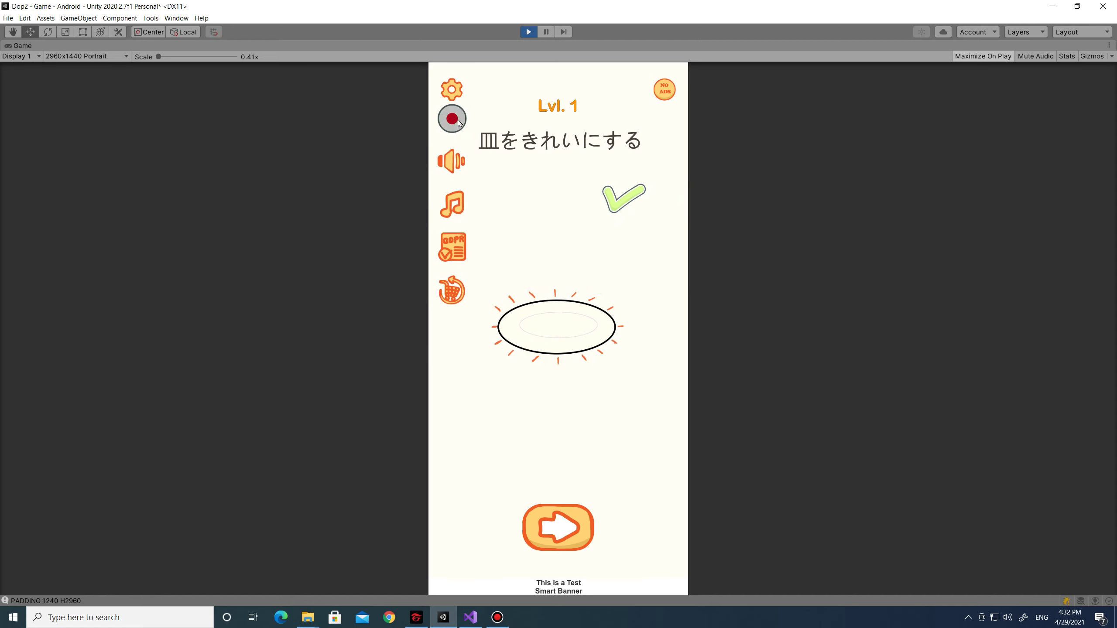
{"action": "left_click", "coordinate": [458, 122]}
{"action": "left_click", "coordinate": [458, 123]}
{"action": "left_click", "coordinate": [458, 122]}
{"action": "left_click", "coordinate": [458, 123]}
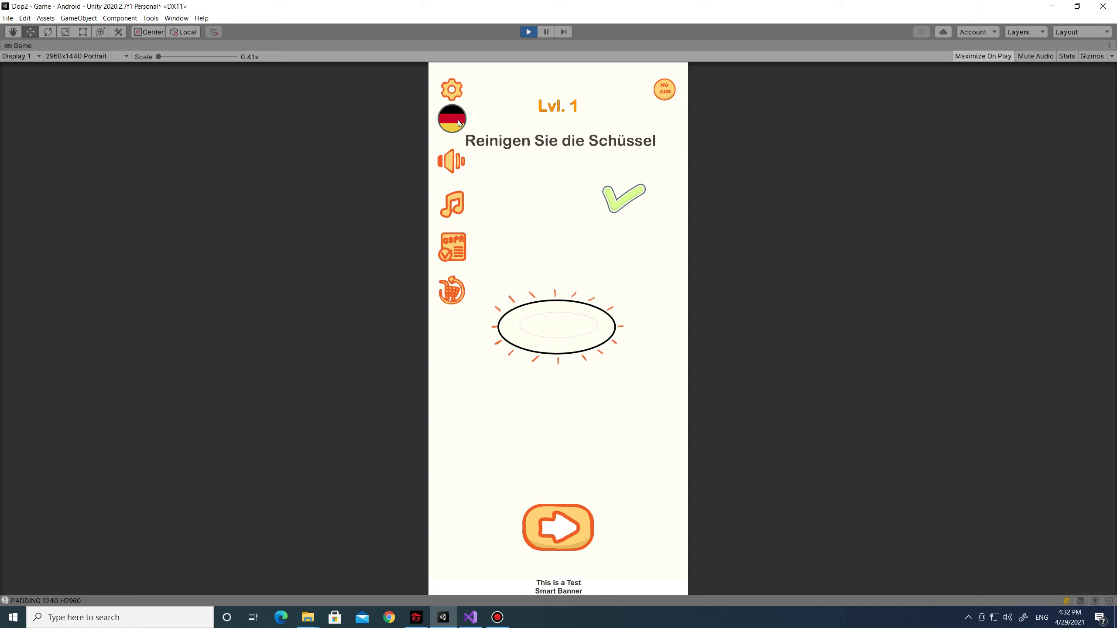
{"action": "left_click", "coordinate": [458, 122]}
{"action": "left_click", "coordinate": [459, 122]}
{"action": "left_click", "coordinate": [458, 122]}
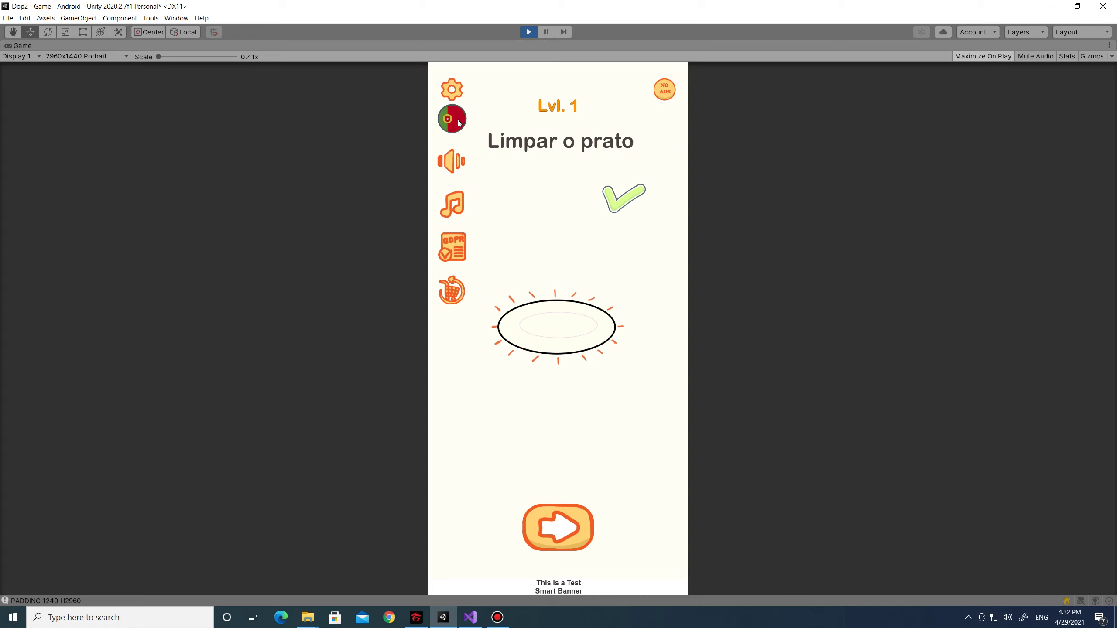
{"action": "left_click", "coordinate": [458, 123]}
{"action": "left_click", "coordinate": [528, 33]}
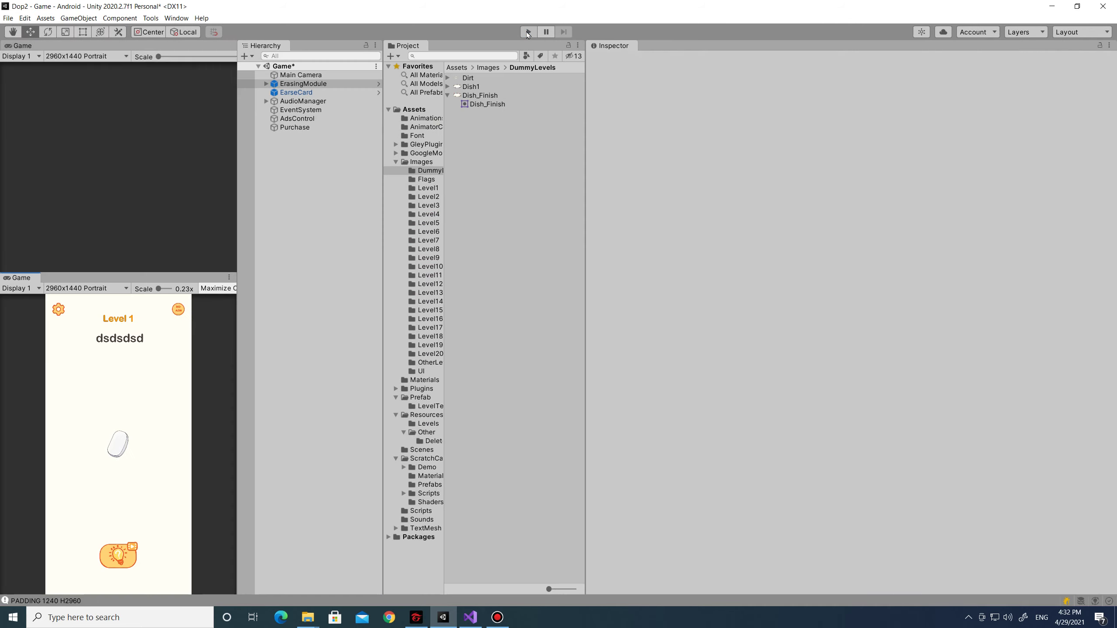
{"action": "left_click", "coordinate": [497, 617]}
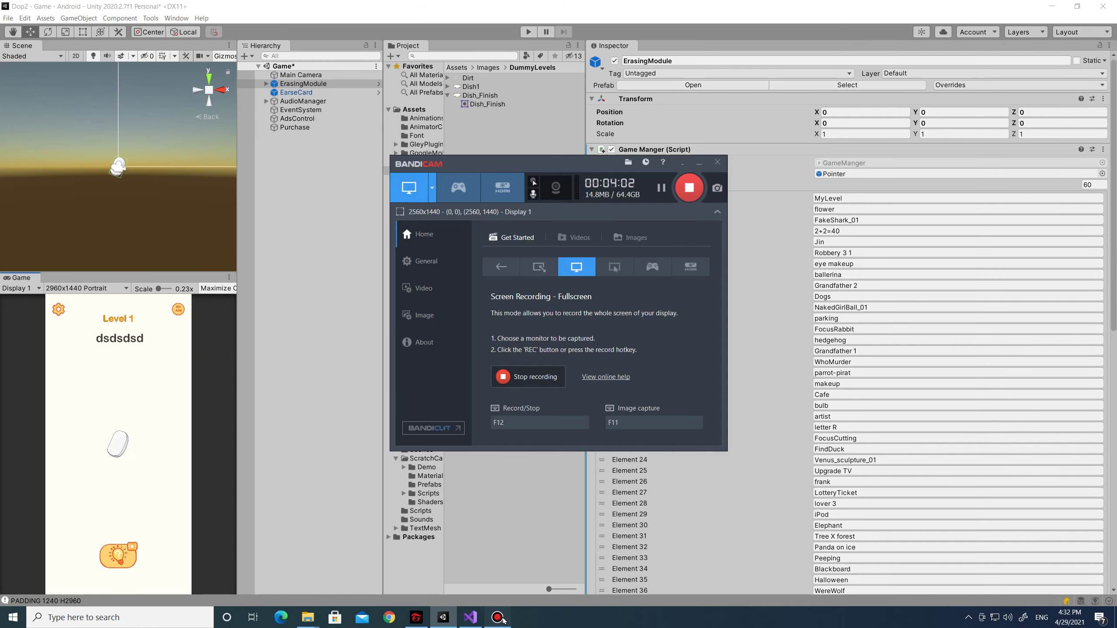